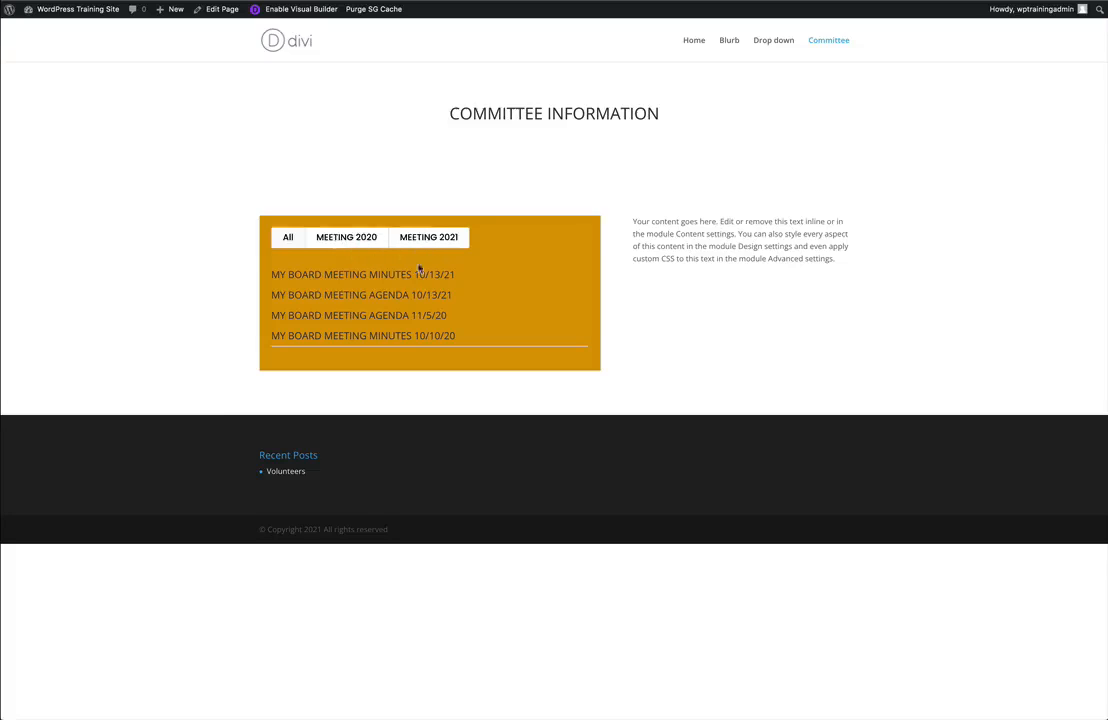
Check the committee meeting list filtered by MEETING 2020 and by MEETING 2021.
left_click(355, 240)
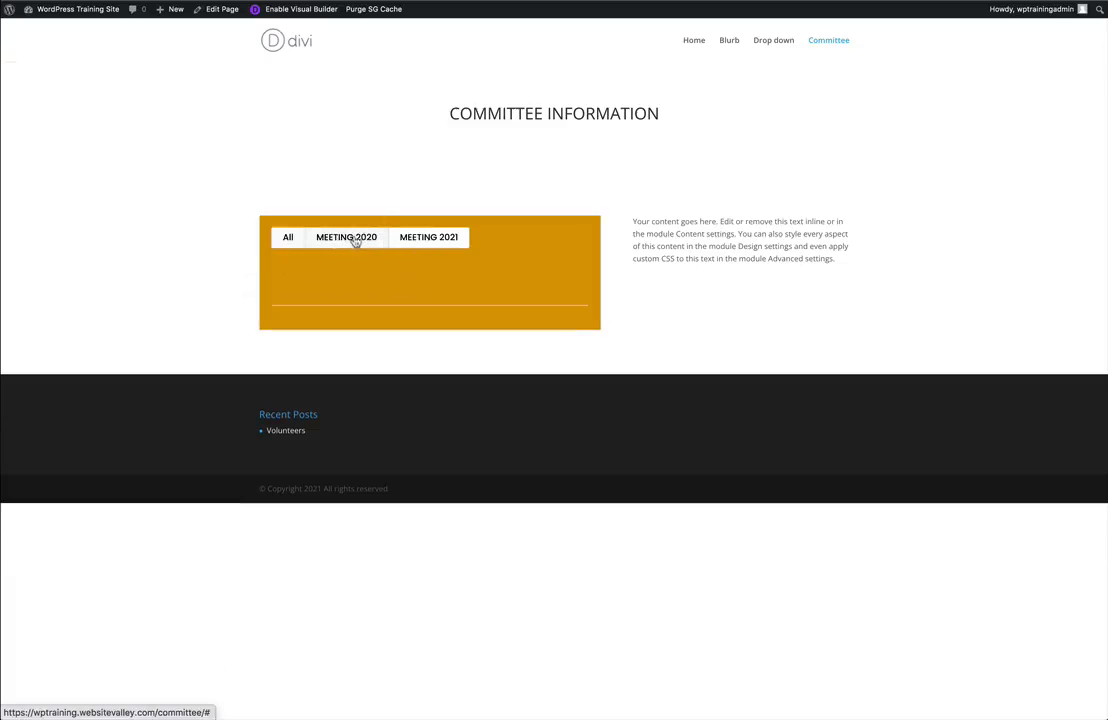
left_click(427, 237)
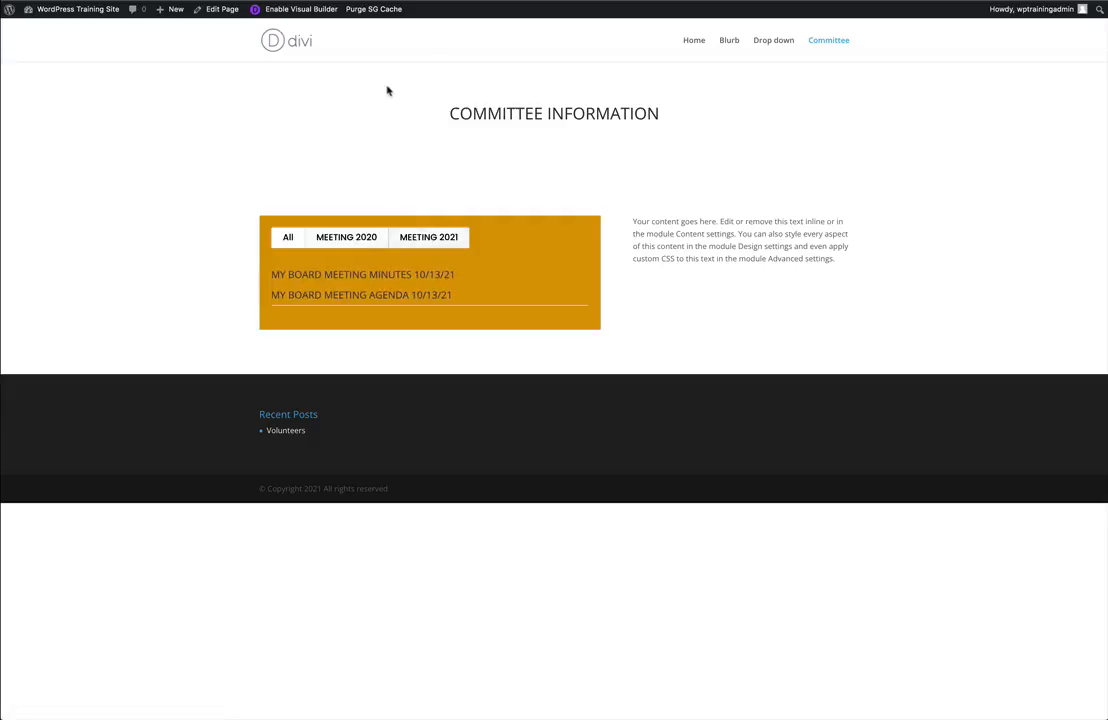
Edit the Committee page in the Visual Builder and replace the meeting list row with an empty row of two equal columns.
left_click(301, 10)
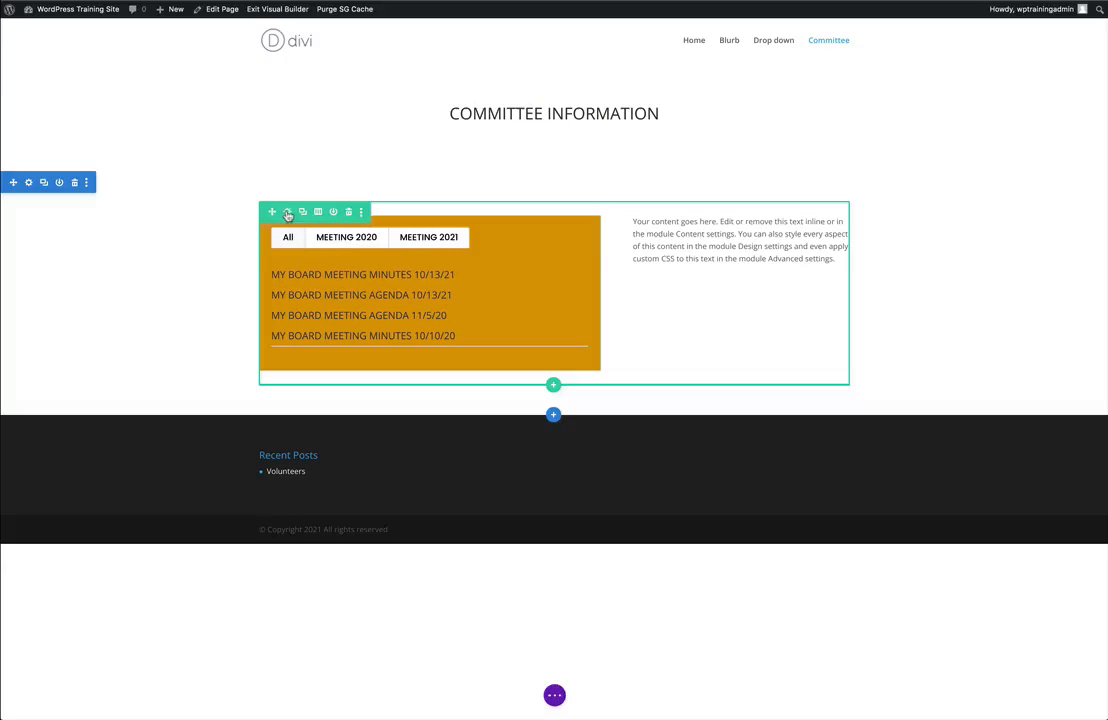
left_click(349, 213)
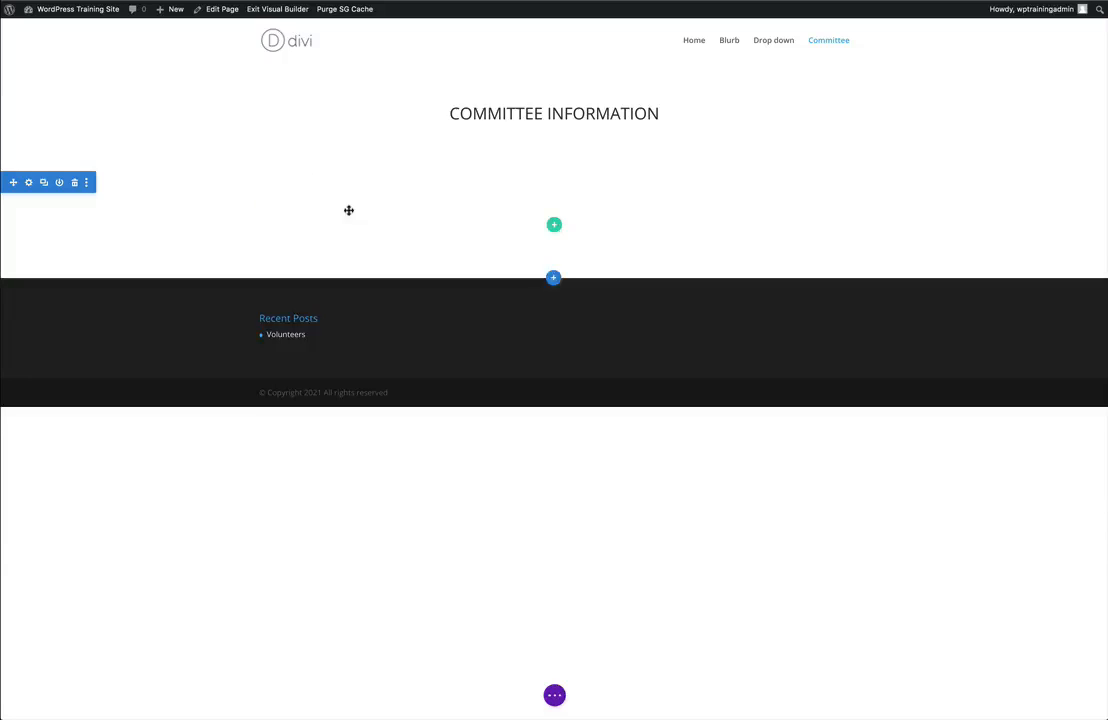
left_click(554, 227)
left_click(542, 308)
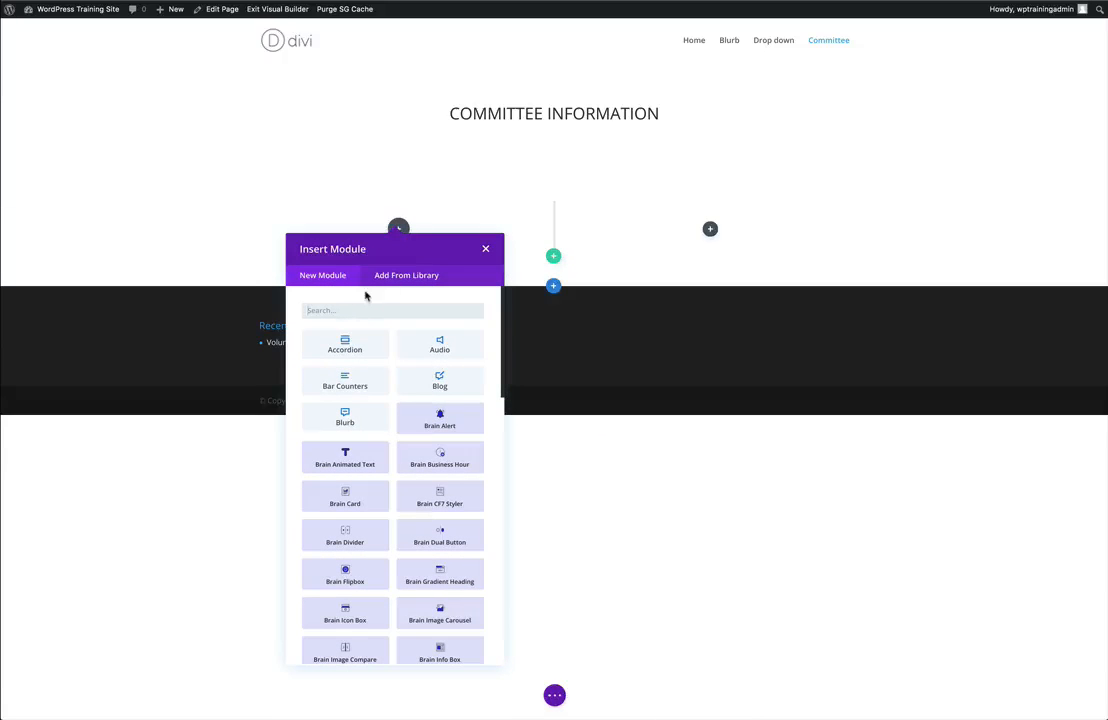
Insert a Filterable Portfolio module into the first column of the new row.
type("Fil")
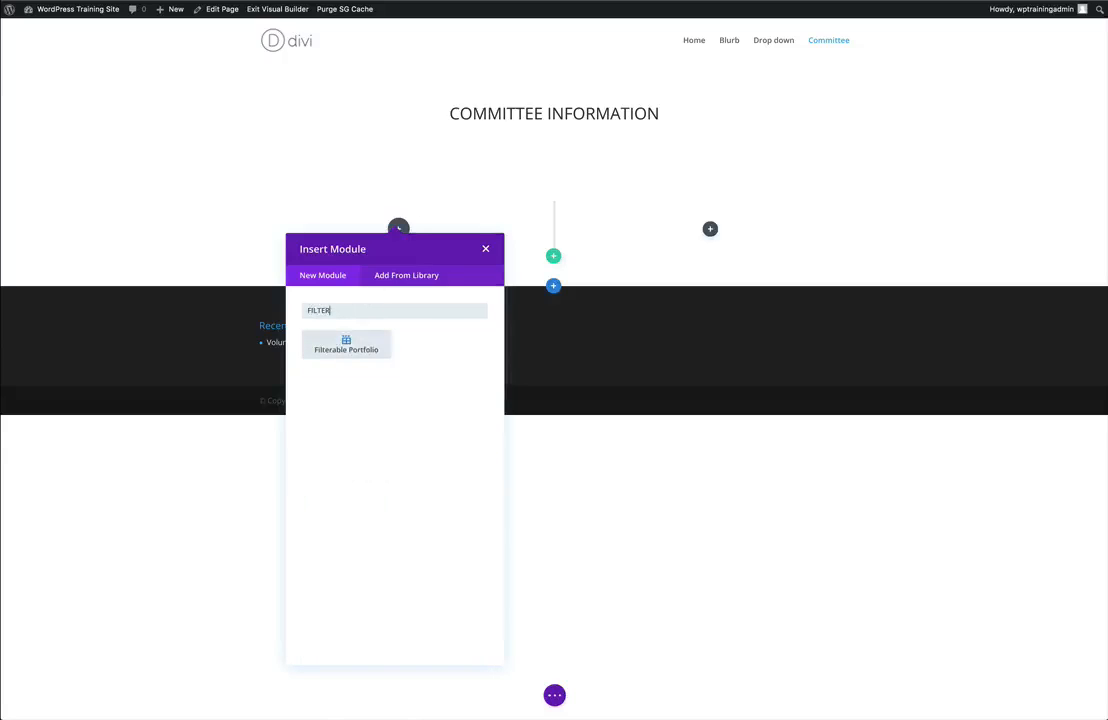
type("ter")
left_click(350, 345)
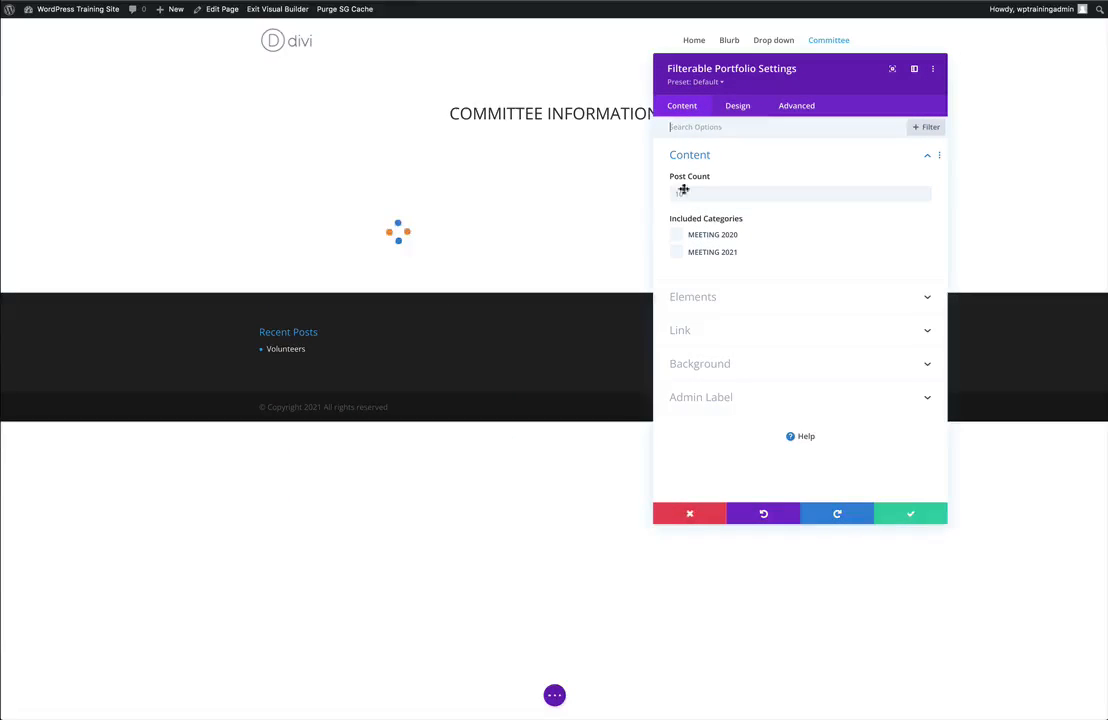
Include the MEETING 2020 and MEETING 2021 categories in the filterable portfolio.
left_click_drag(820, 70, 496, 59)
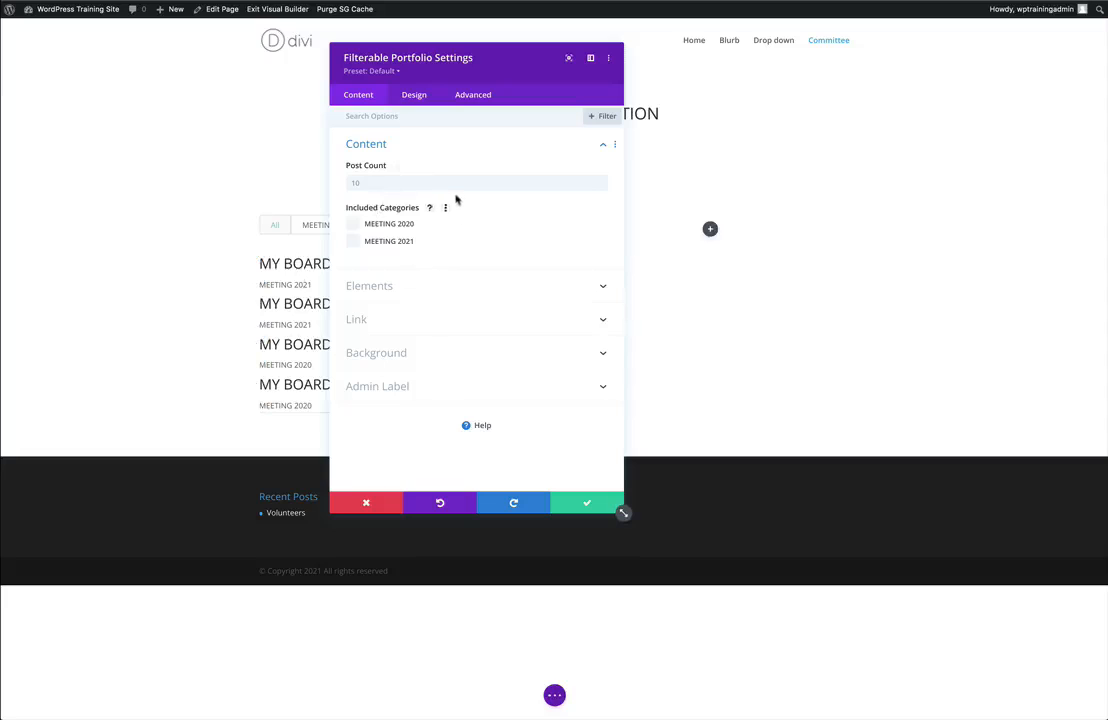
left_click(355, 228)
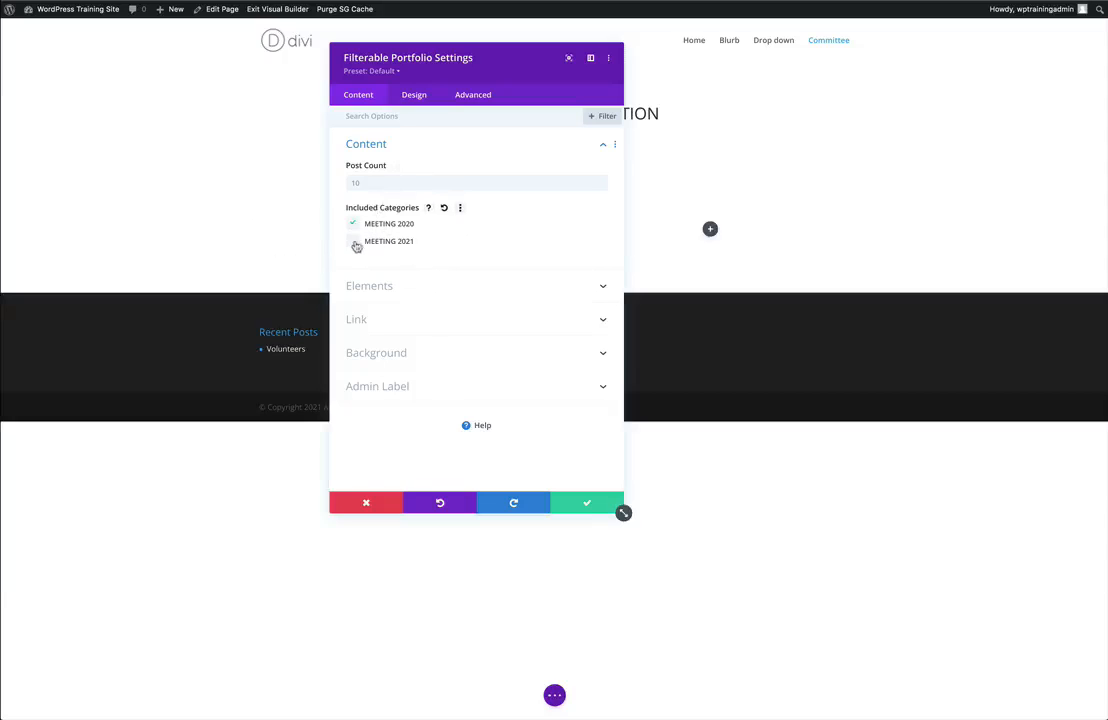
left_click(355, 244)
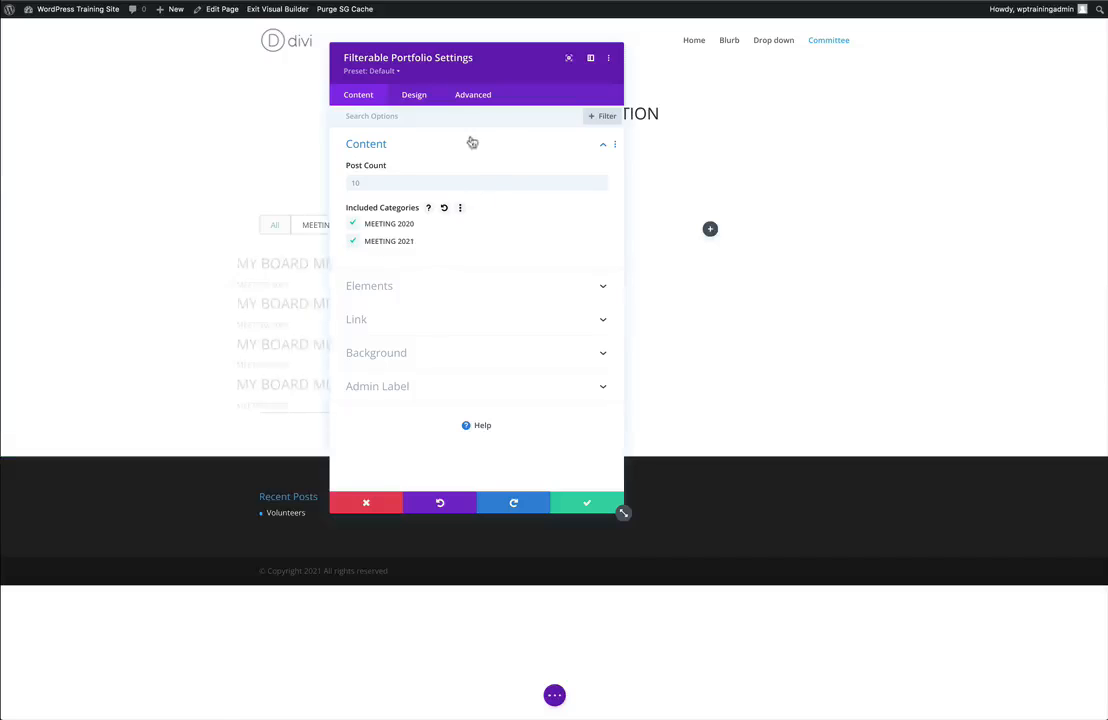
Give the filterable portfolio the saved orange colour as its background.
left_click_drag(480, 67, 825, 84)
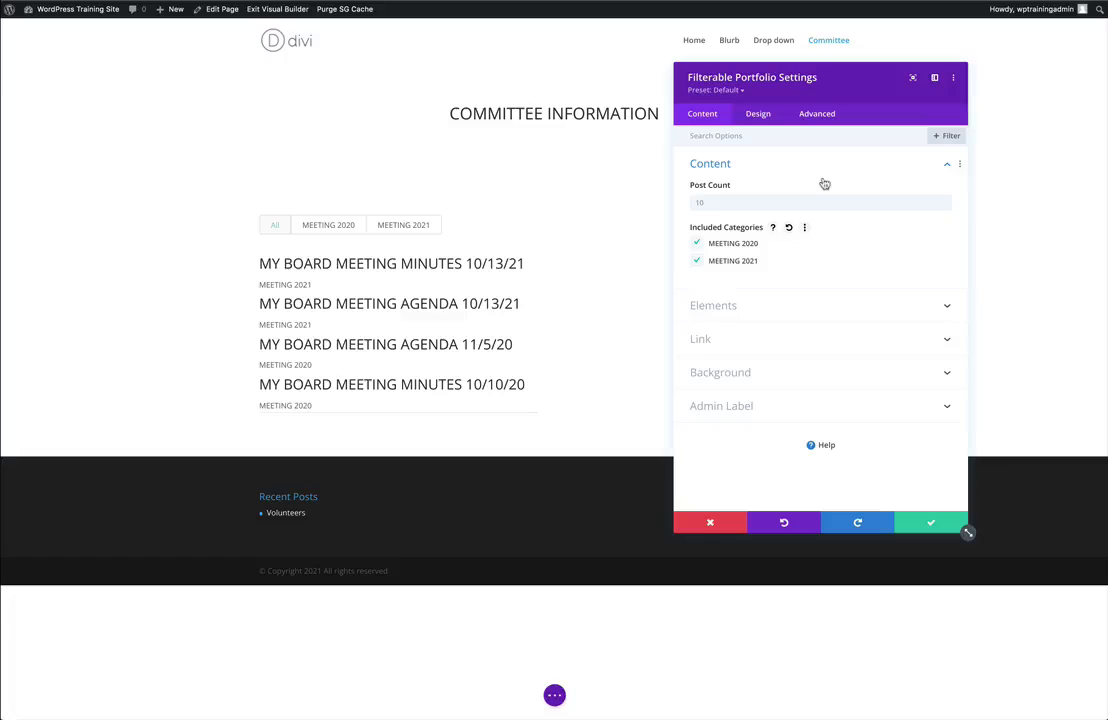
left_click(752, 373)
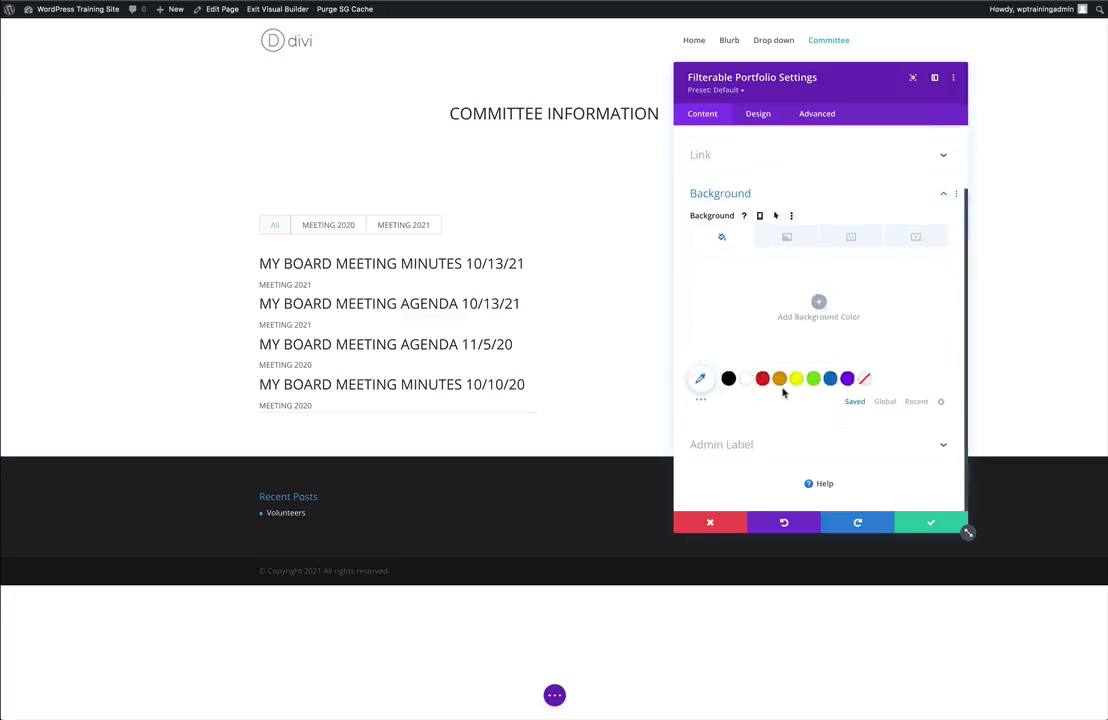
left_click(779, 380)
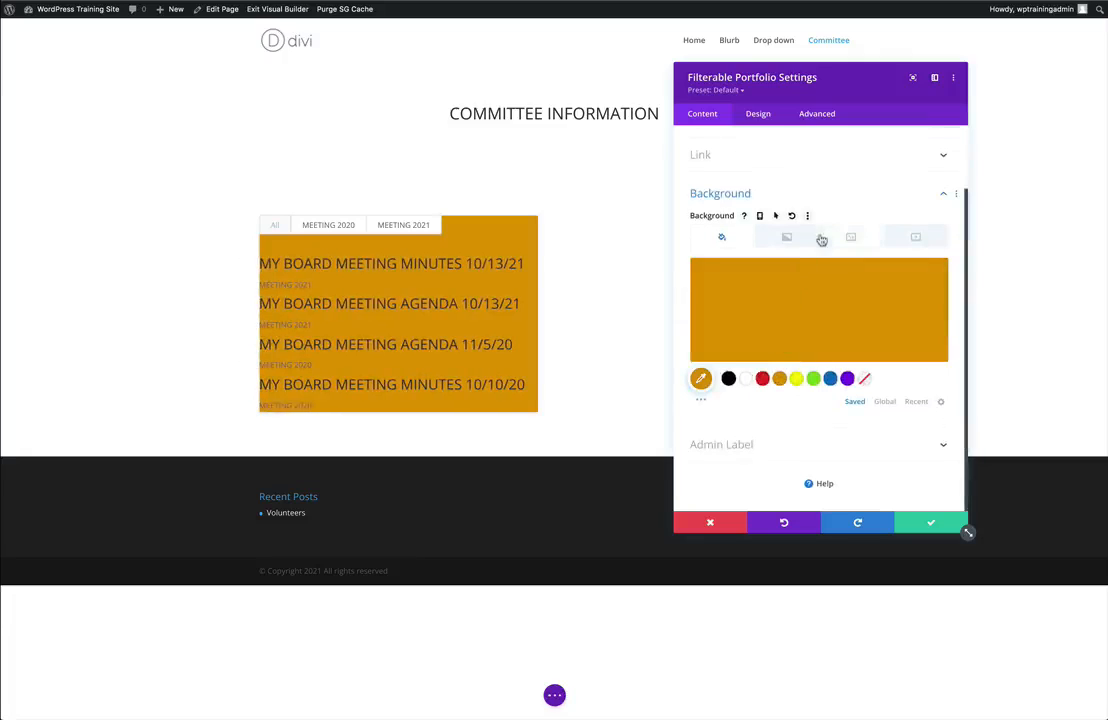
Set the portfolio's title text size to 17px.
left_click(759, 115)
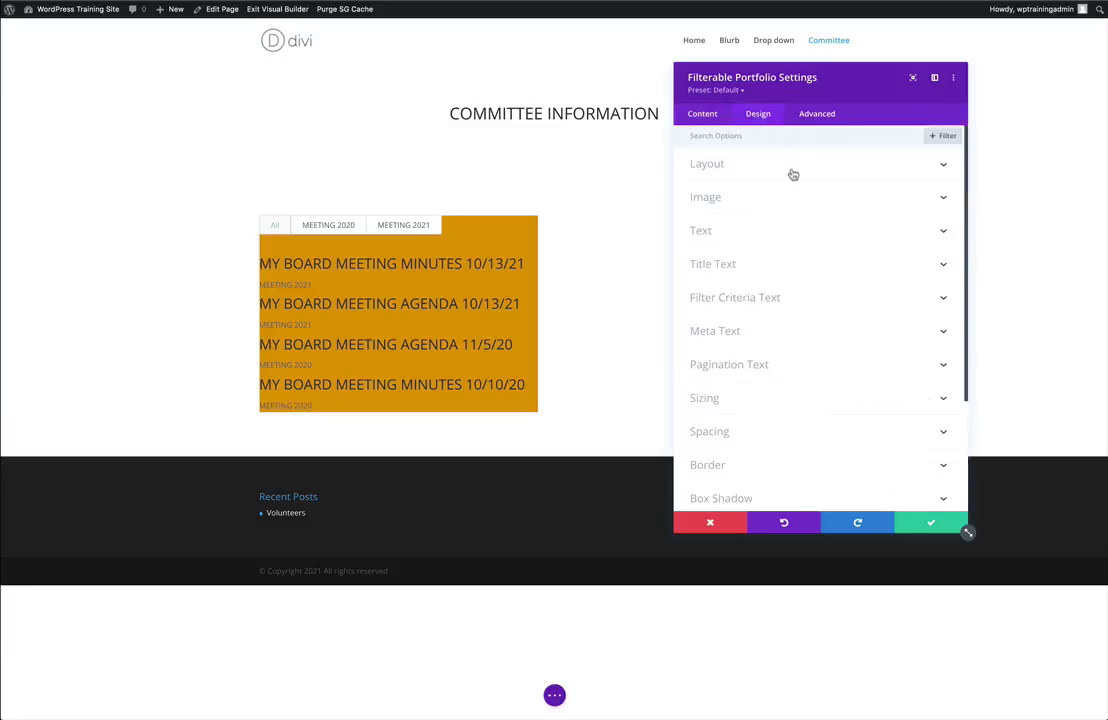
left_click(746, 265)
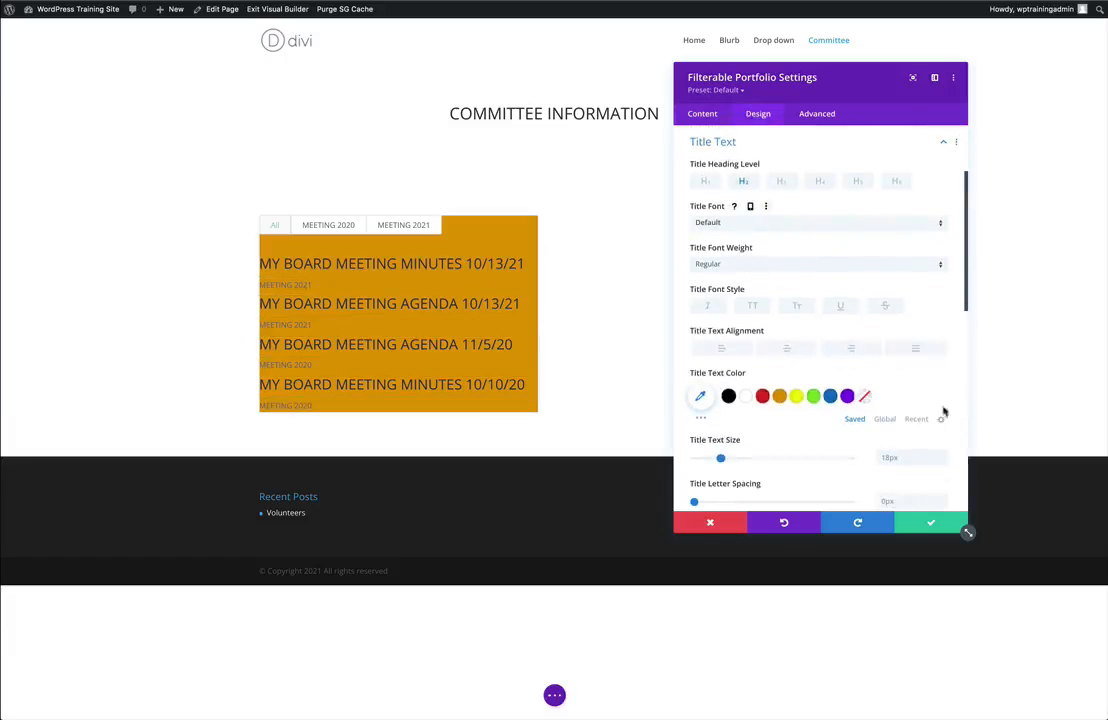
left_click(941, 462)
left_click(941, 462)
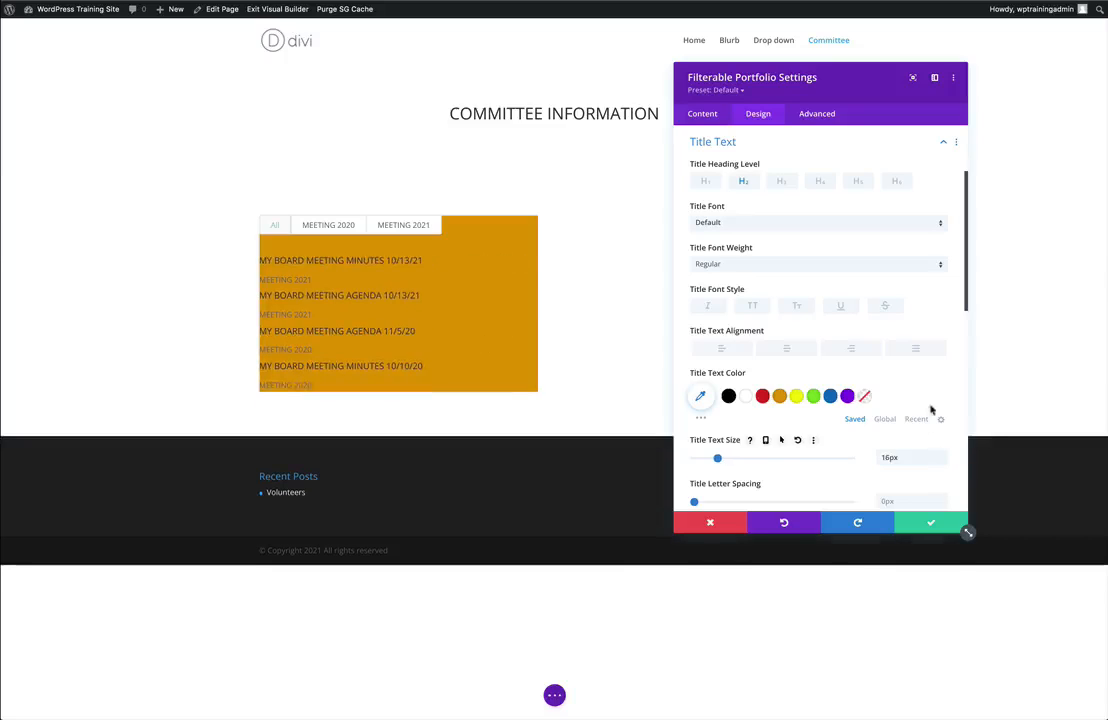
left_click(941, 455)
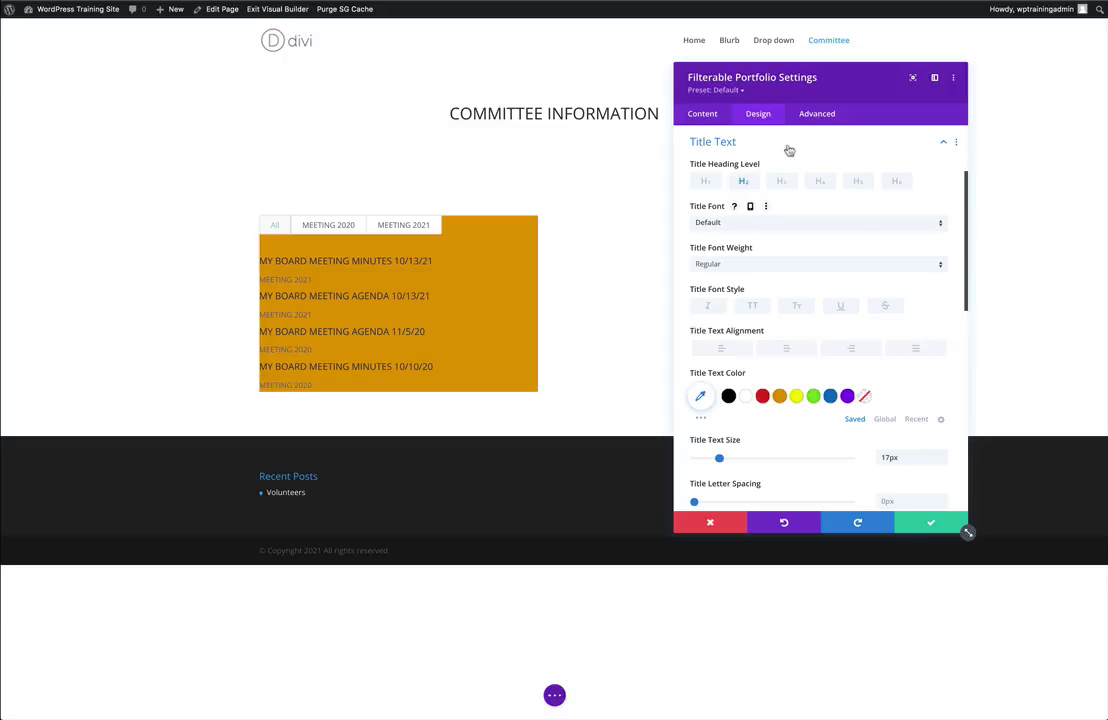
Turn off Show Categories so the category names under the portfolio titles are hidden.
left_click(699, 116)
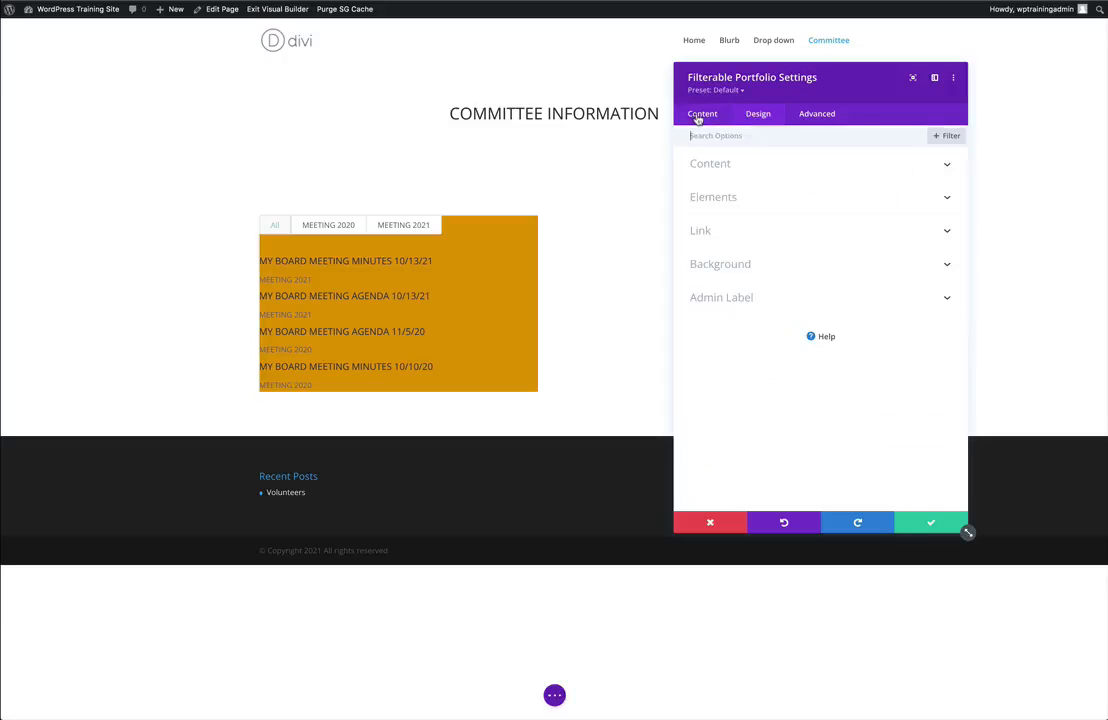
left_click(743, 199)
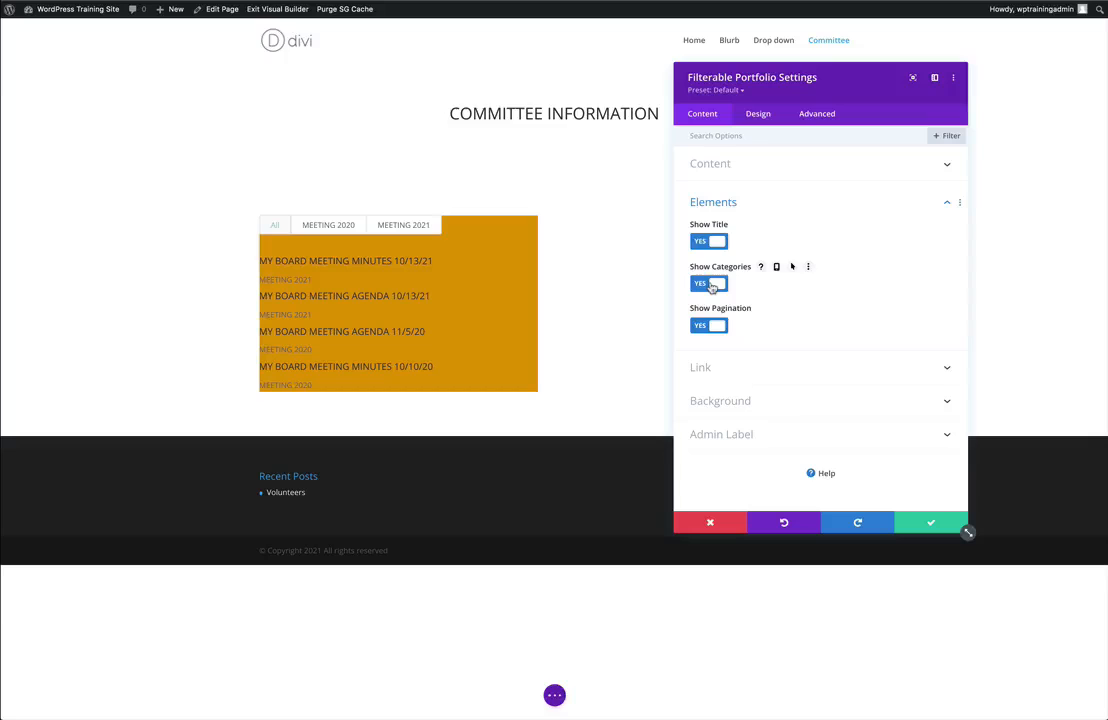
left_click(710, 285)
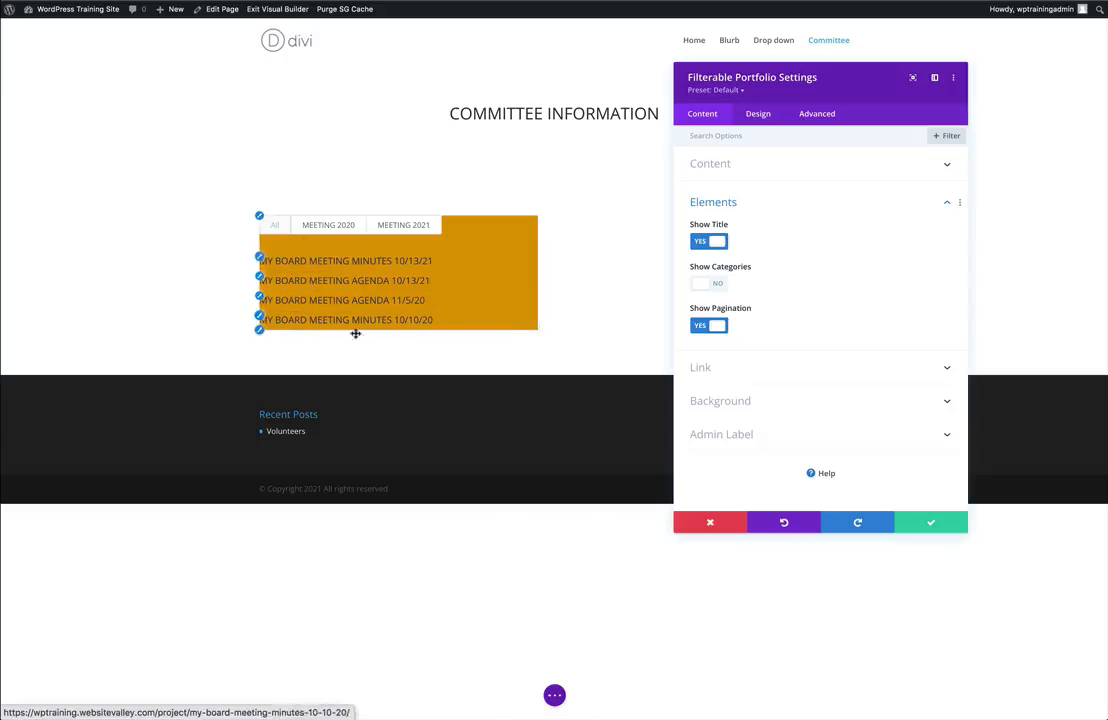
Set the portfolio module's padding to 22px on all four sides, linking top with bottom and left with right.
left_click(760, 116)
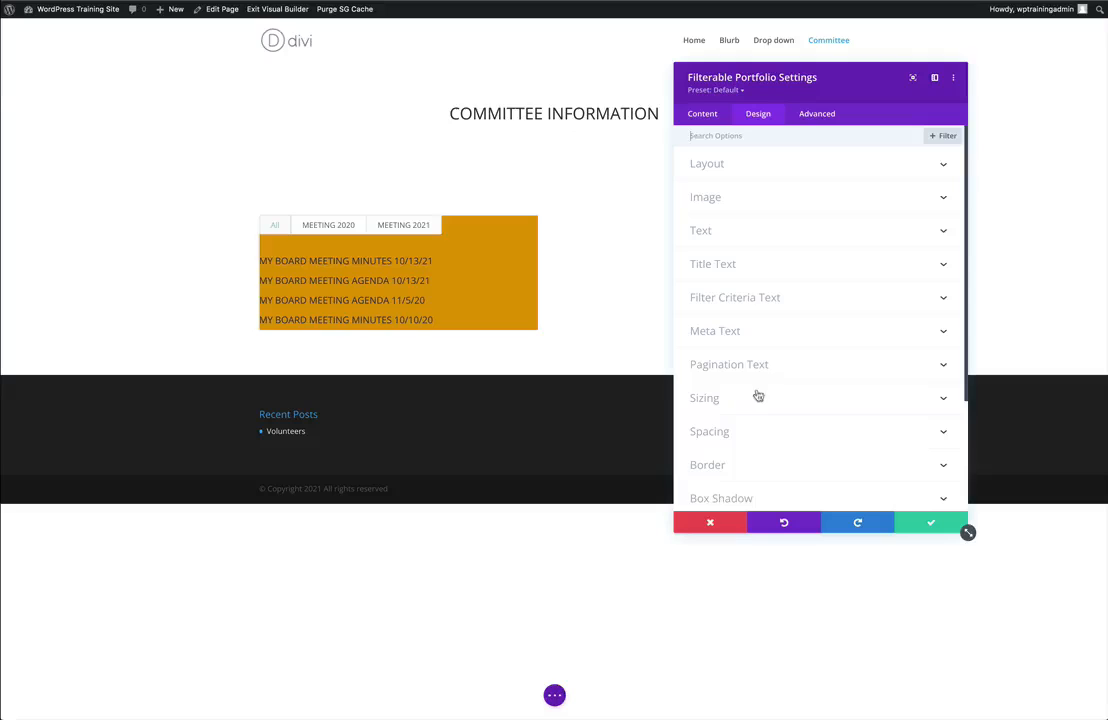
left_click(722, 432)
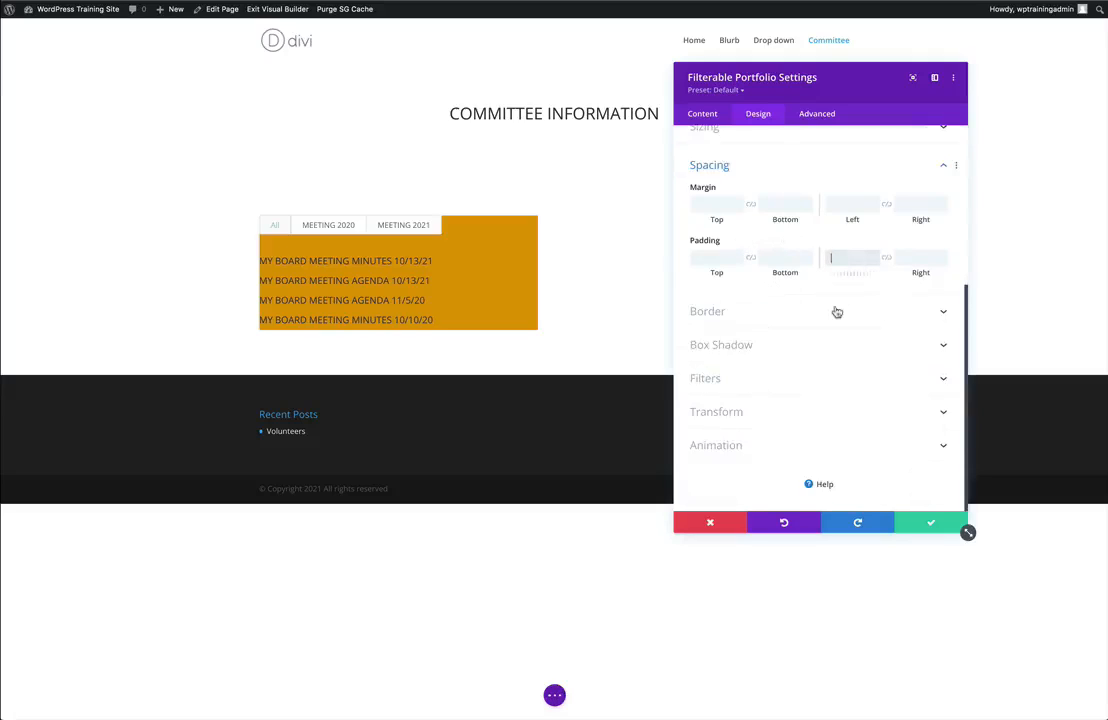
type("22")
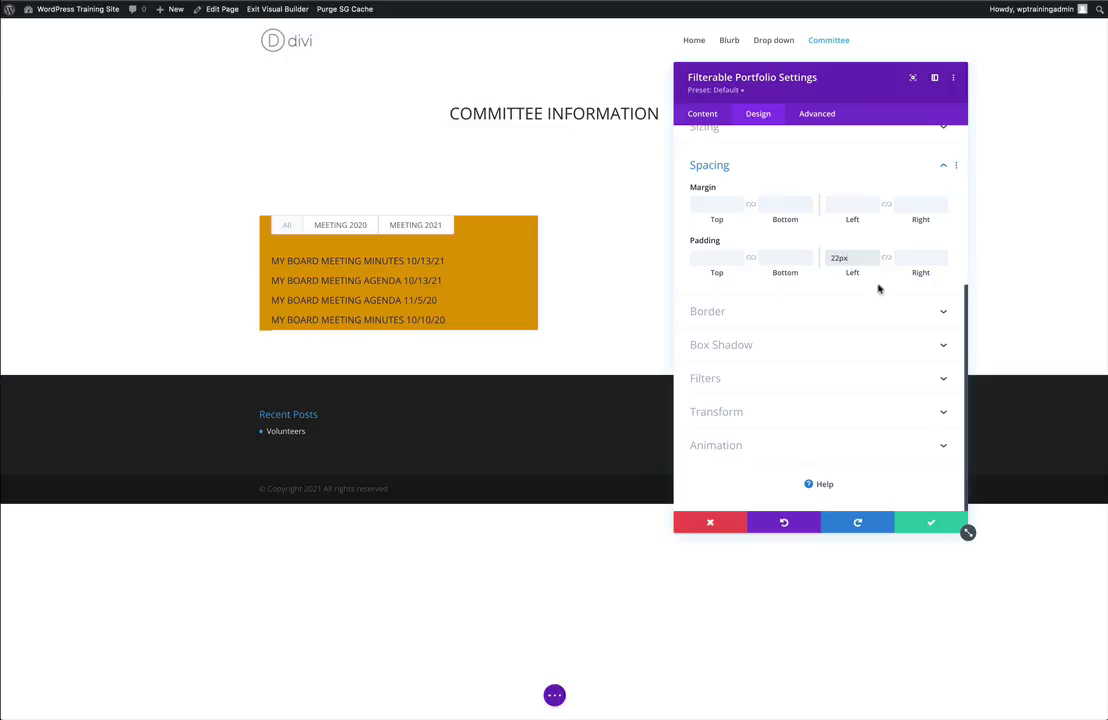
left_click(887, 259)
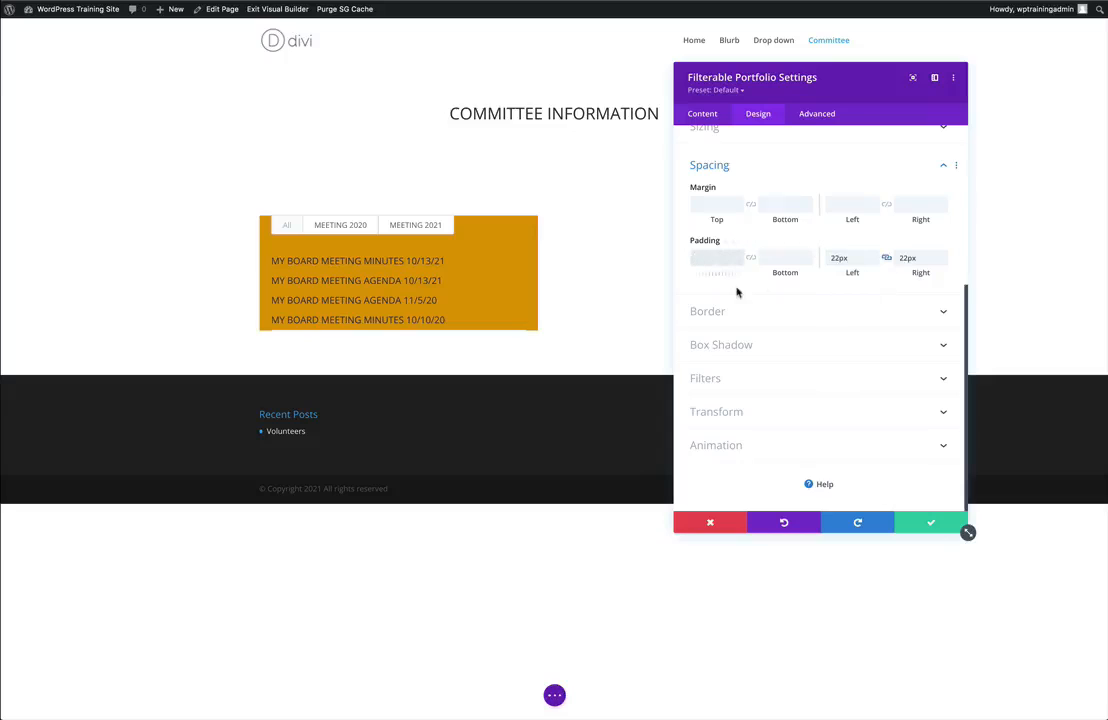
type("22px")
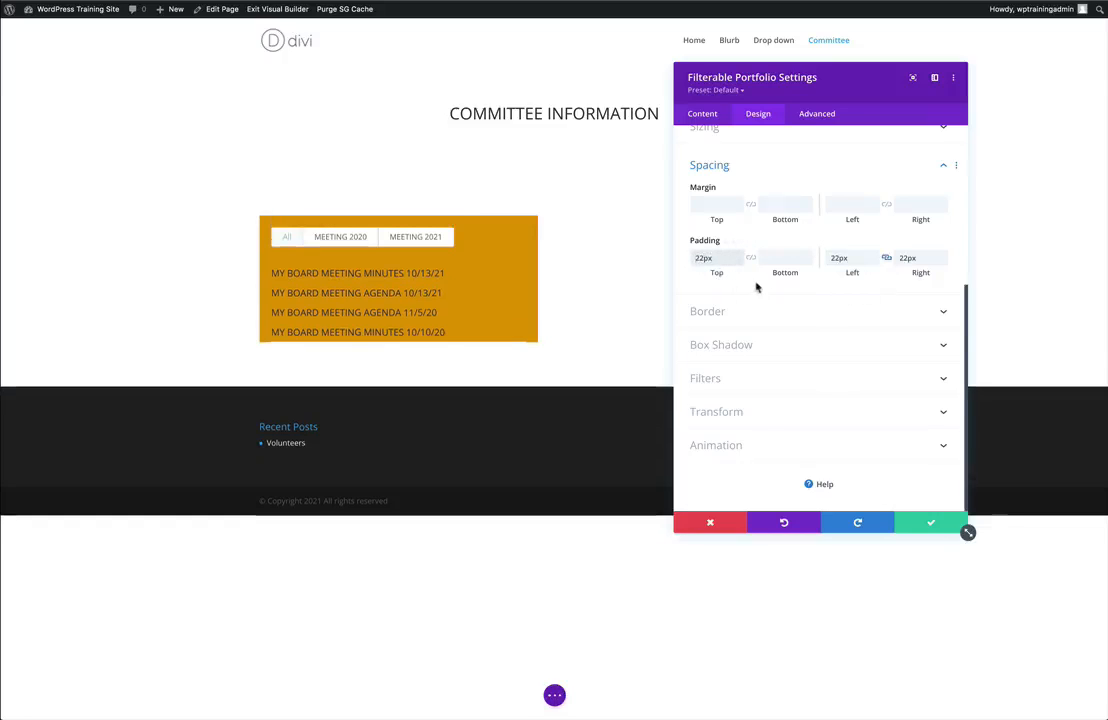
left_click(751, 260)
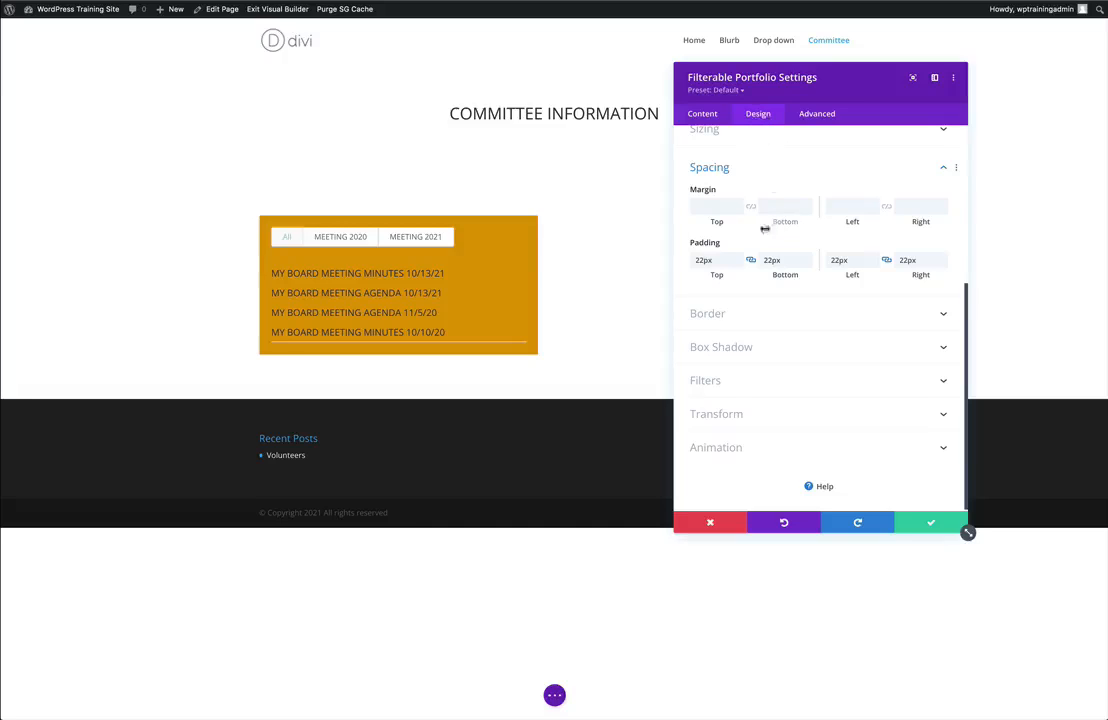
left_click(941, 171)
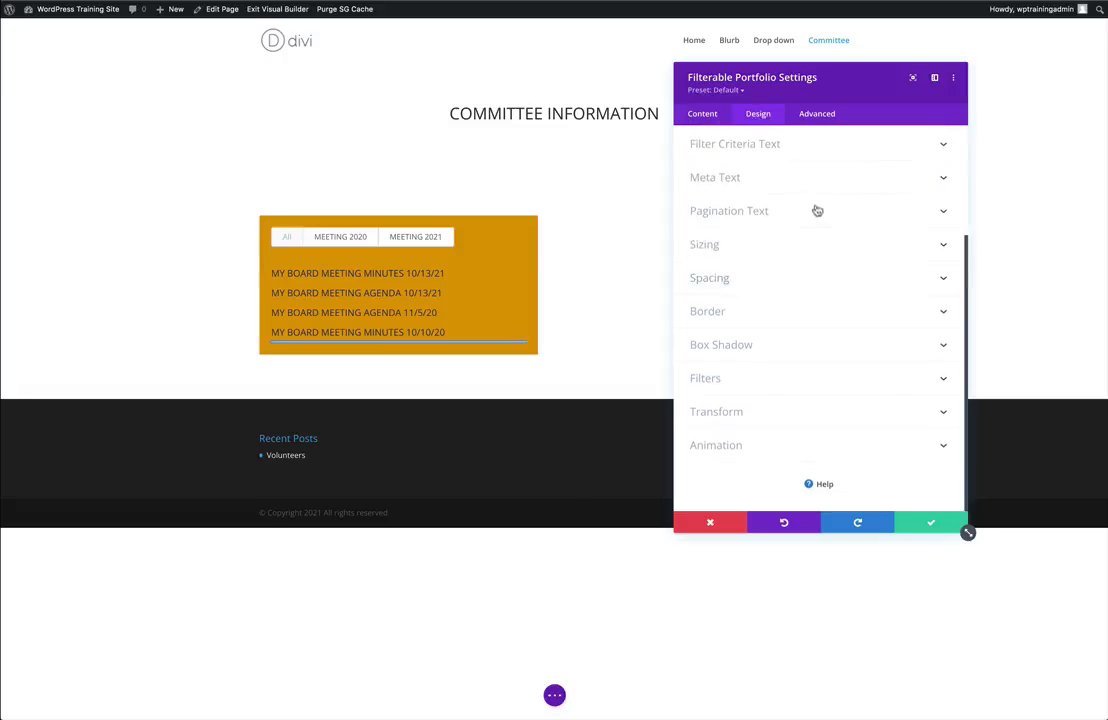
Set the filter criteria text to the Poppins font in black (#000000).
left_click(806, 147)
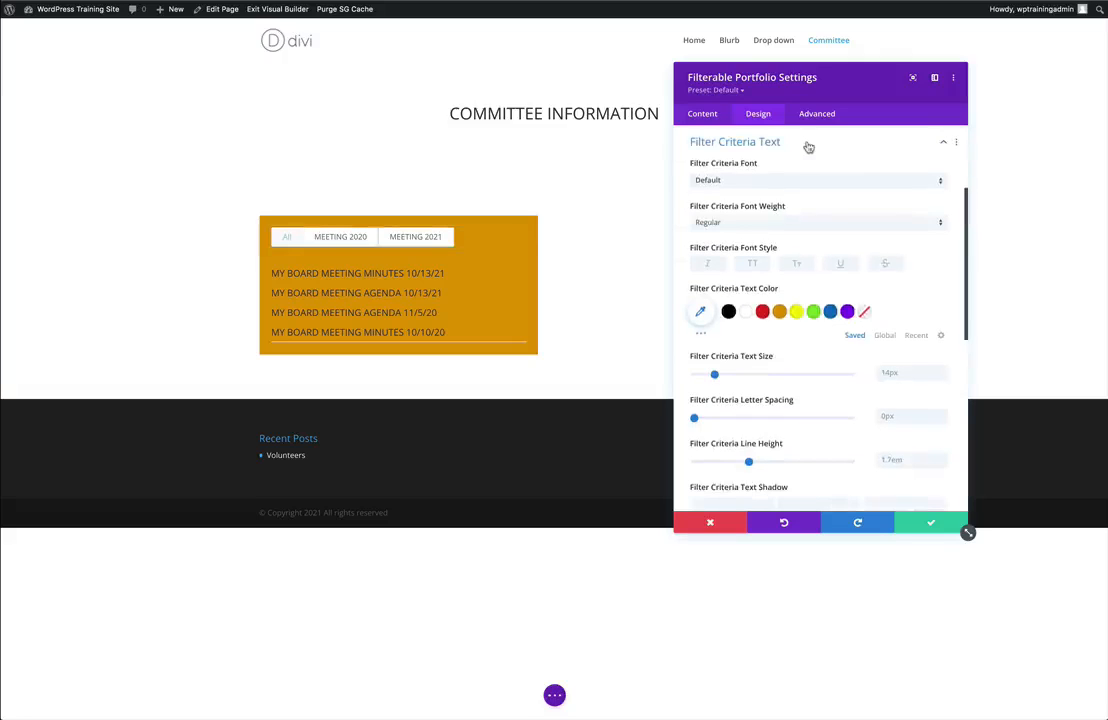
left_click(899, 183)
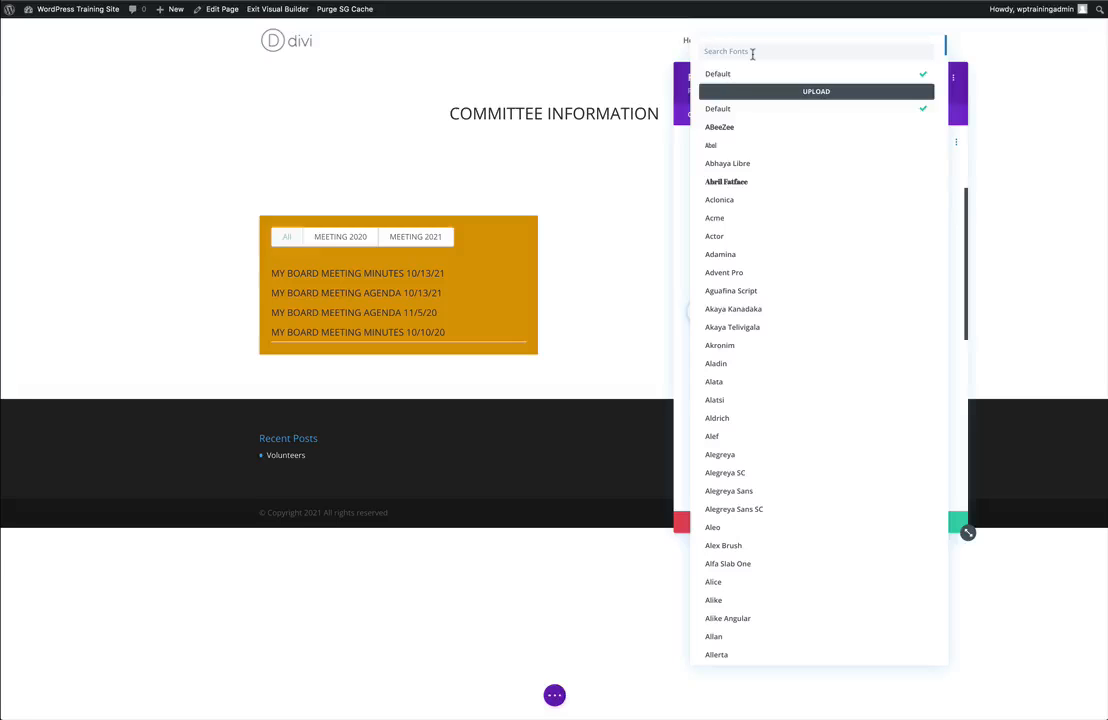
type("P")
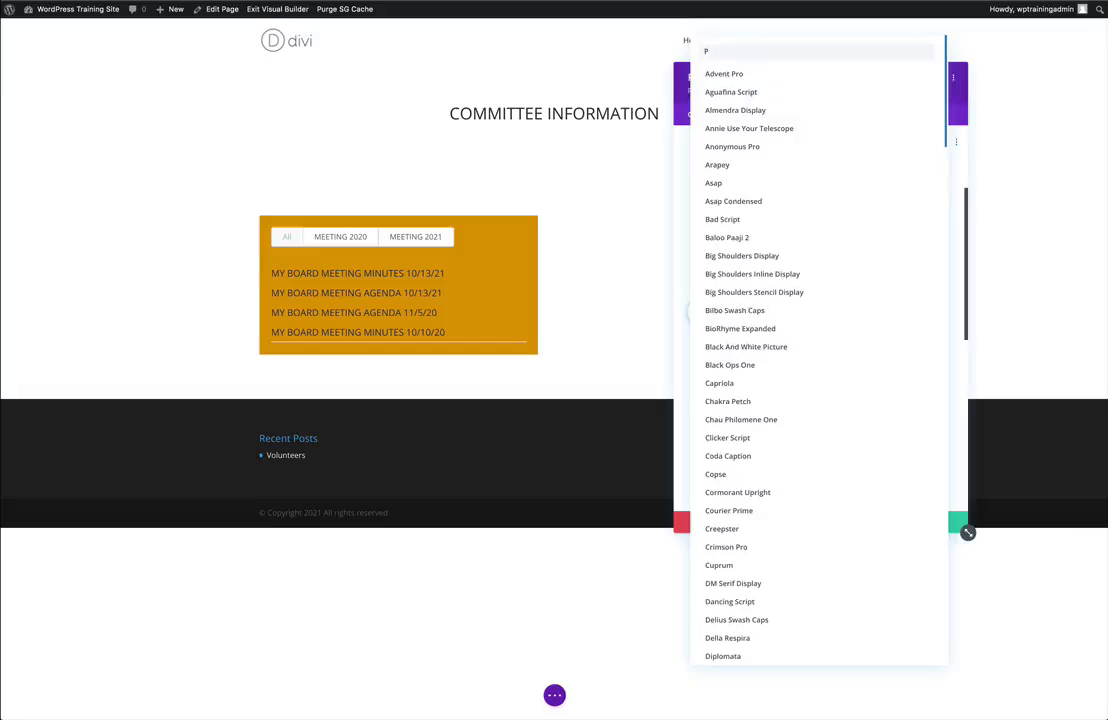
type("OPP")
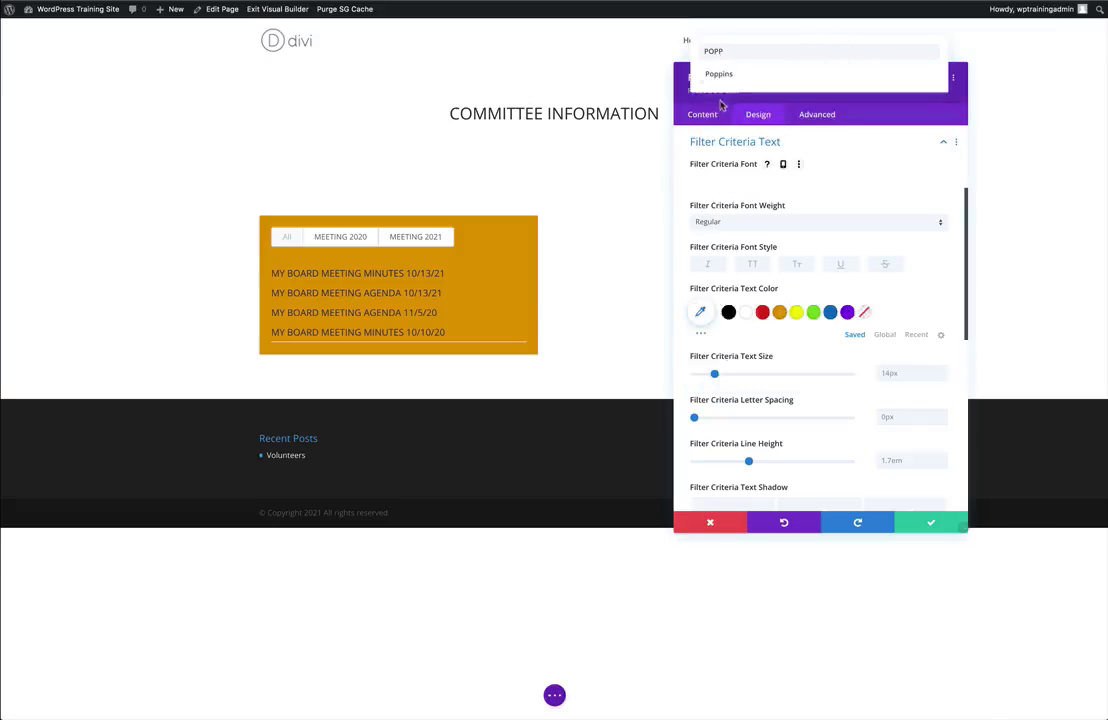
left_click(705, 74)
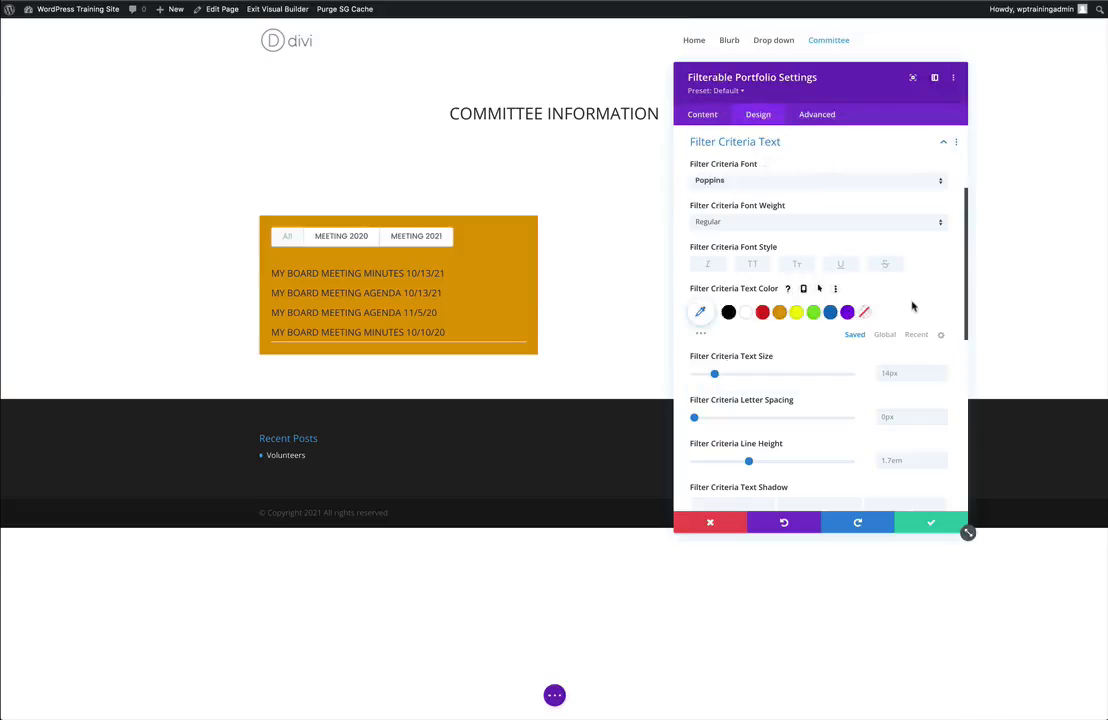
left_click(728, 313)
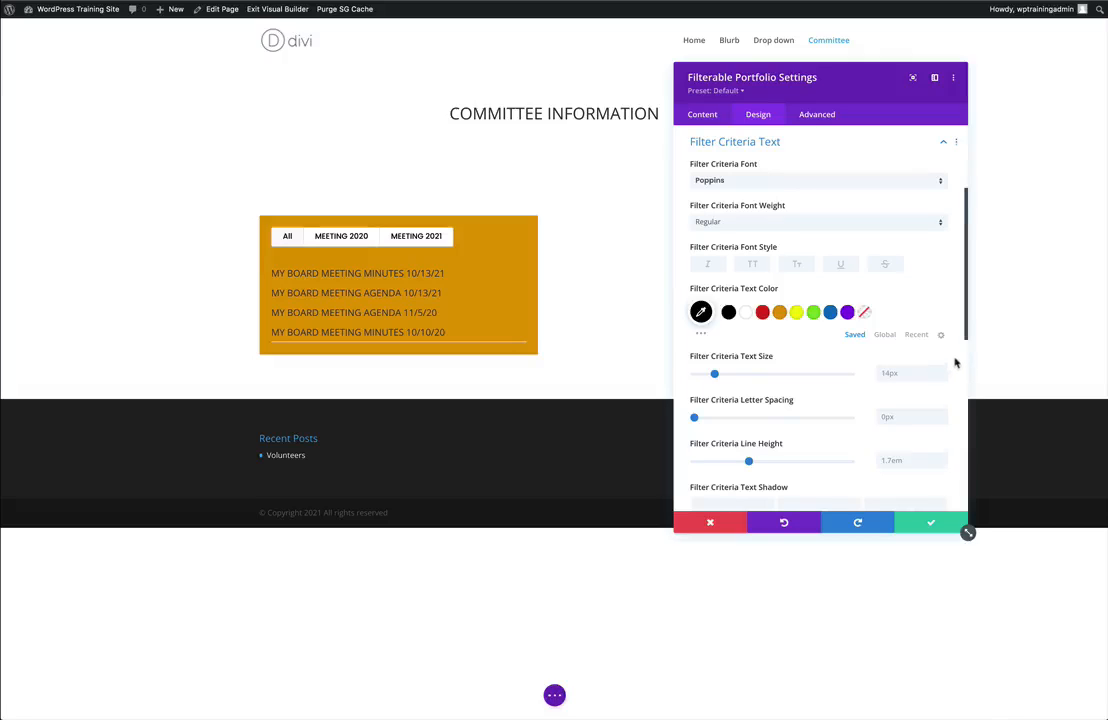
scroll(955, 363, "down", 3)
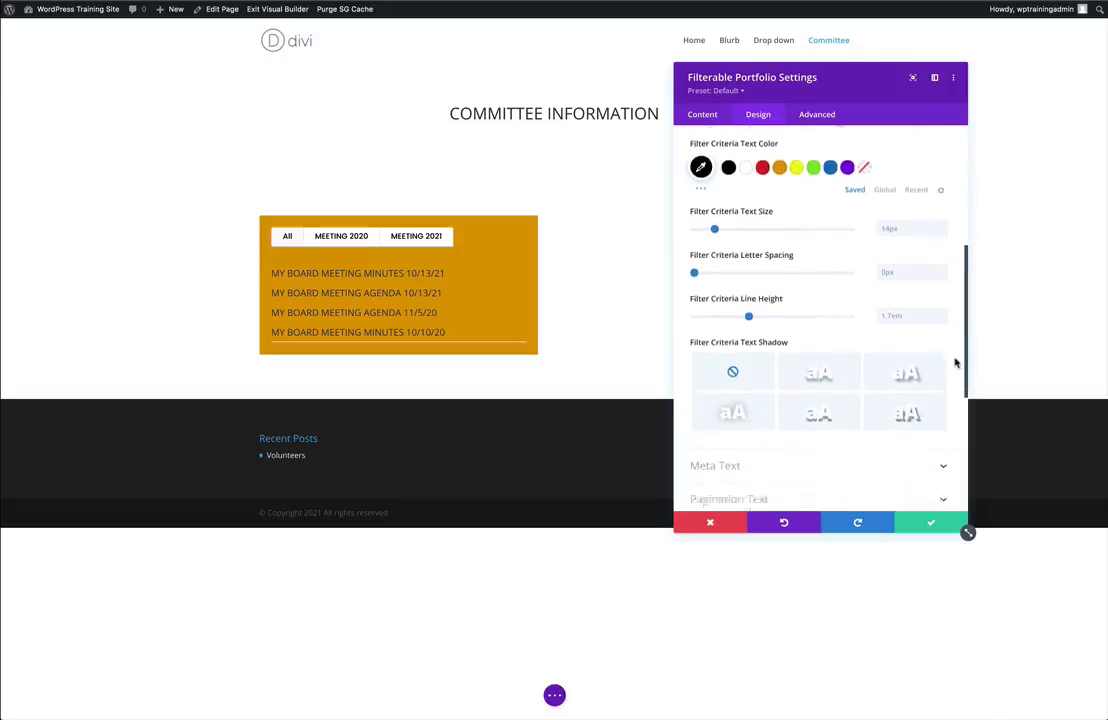
scroll(955, 363, "down", 3)
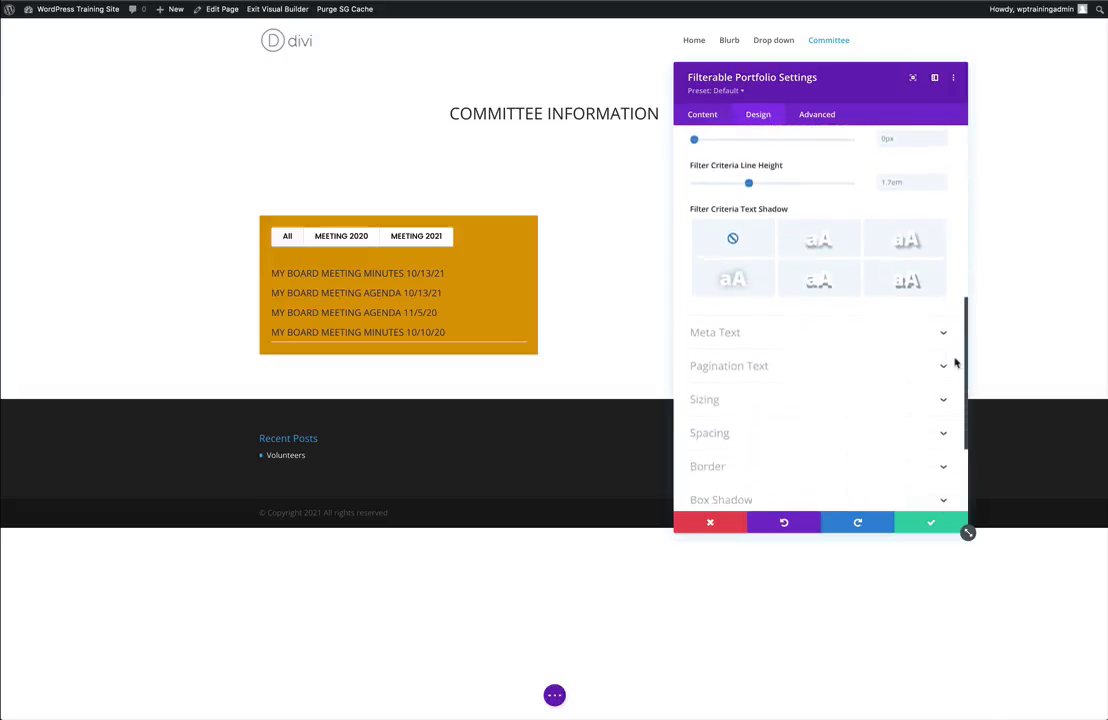
Save the Filterable Portfolio settings and insert a Text module with its placeholder content in the row's empty second column.
scroll(955, 361, "down", 1)
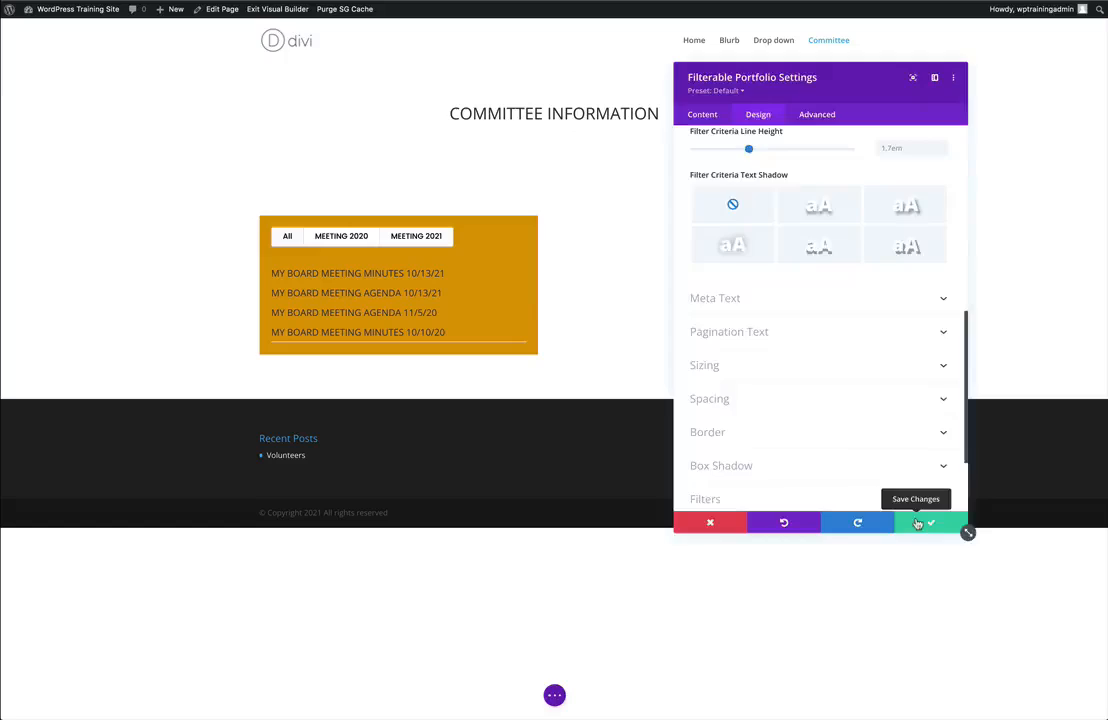
left_click(918, 524)
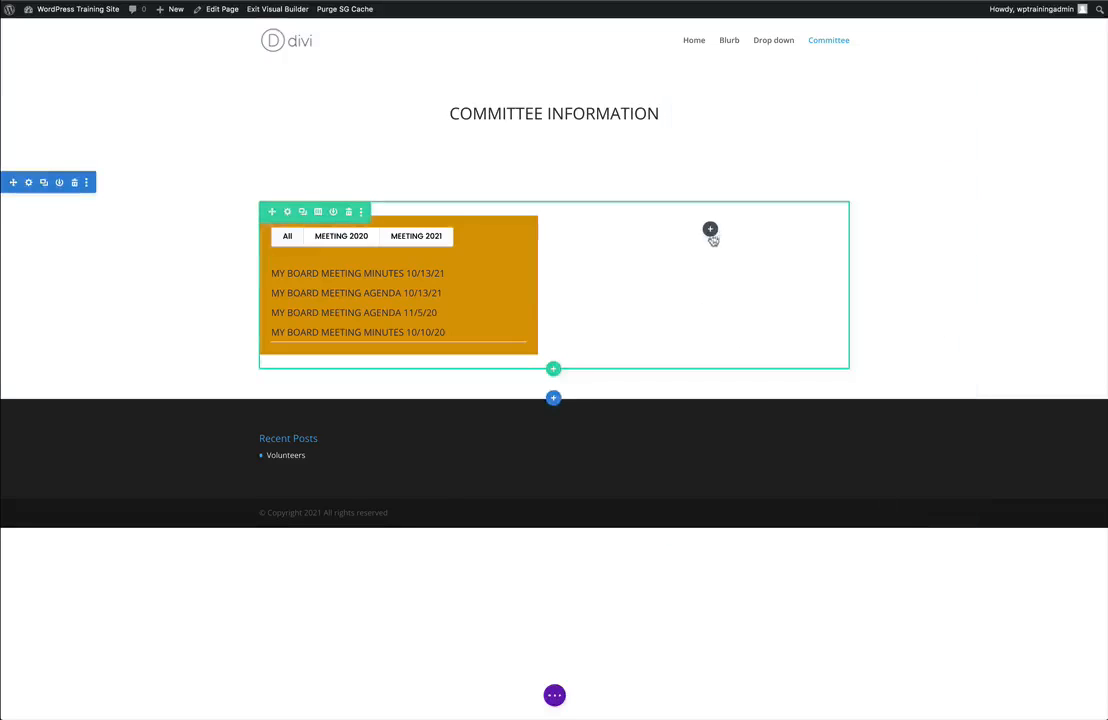
left_click(710, 230)
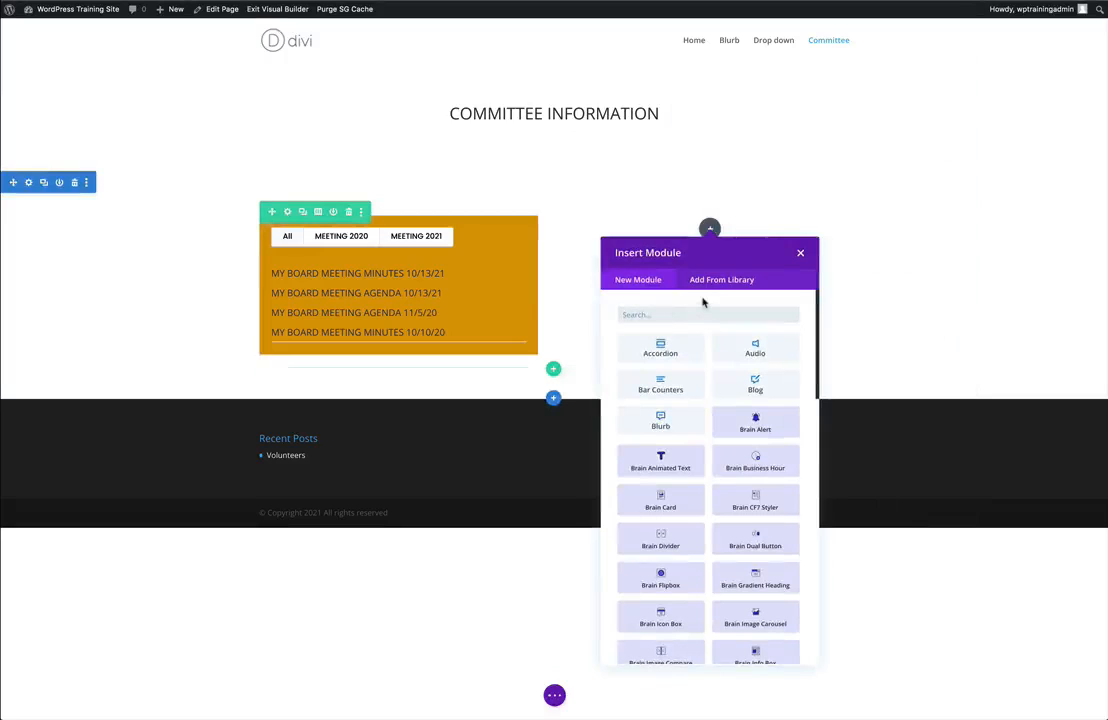
type("TEX")
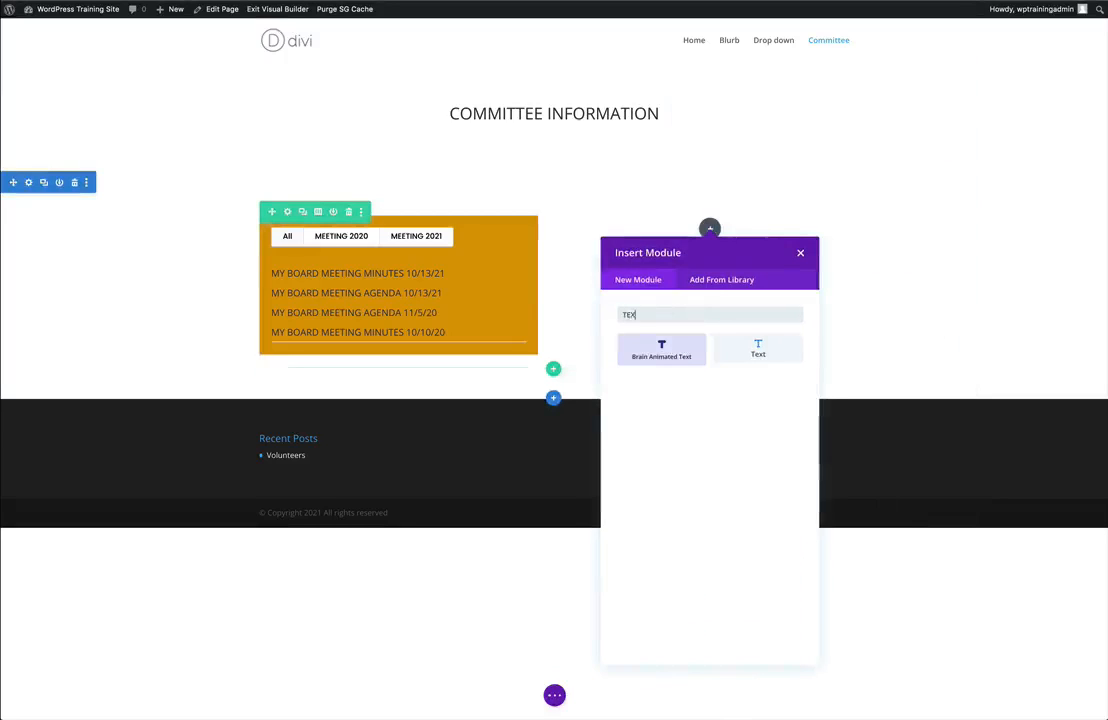
type("T")
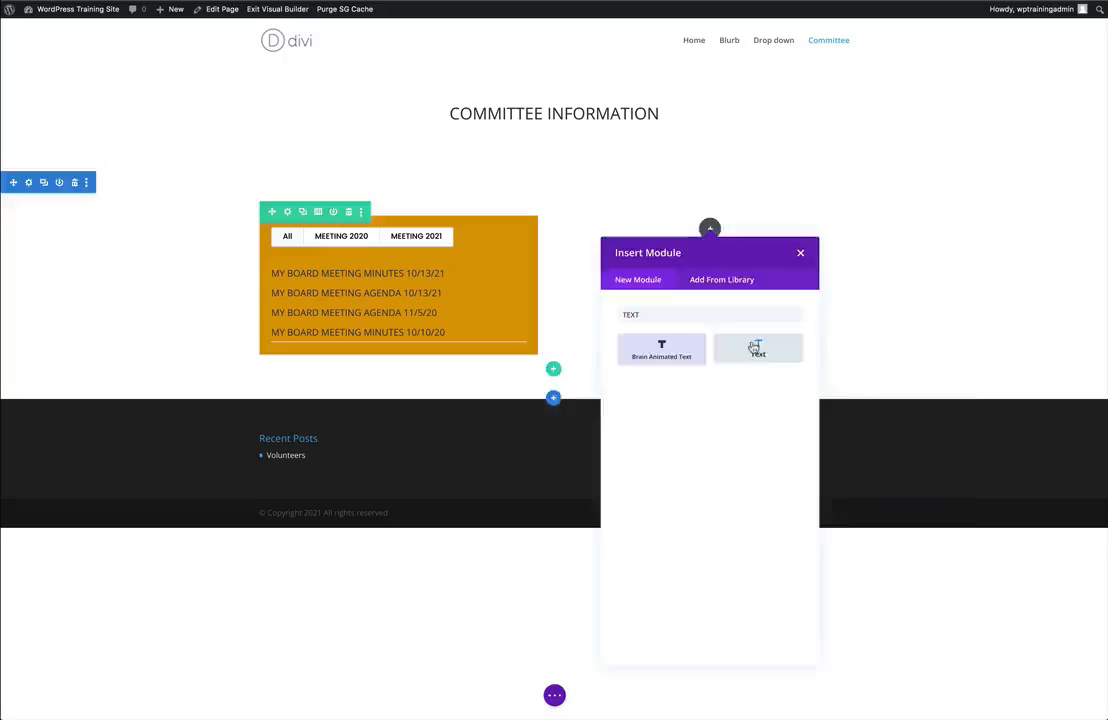
left_click(756, 347)
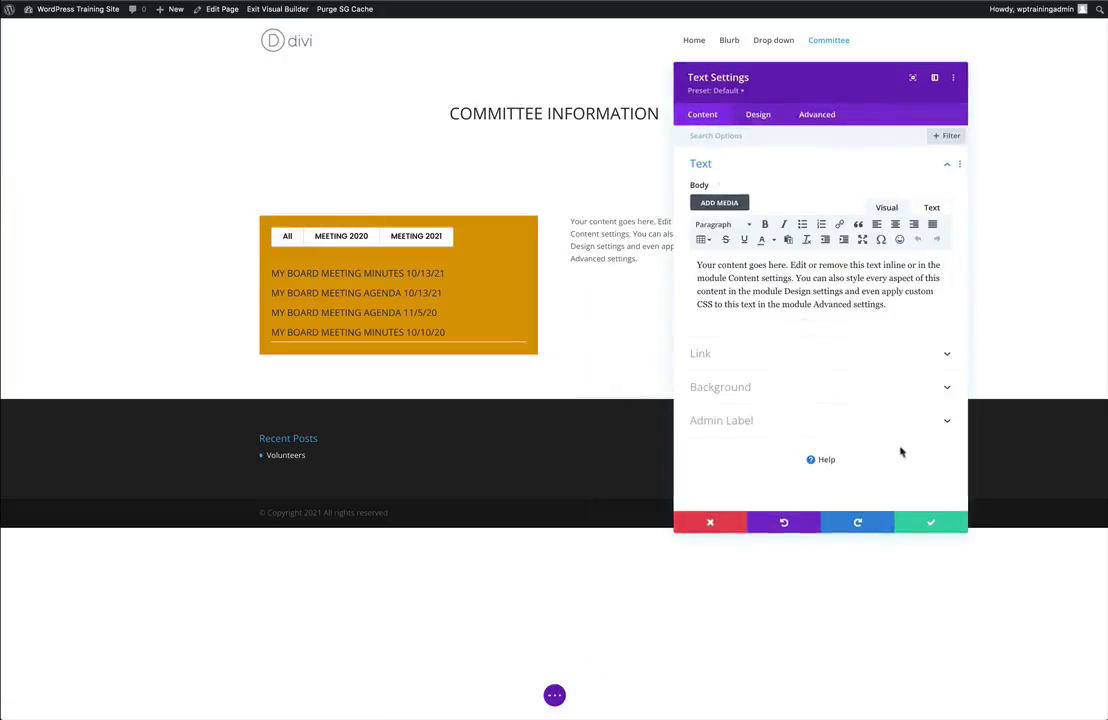
left_click(914, 523)
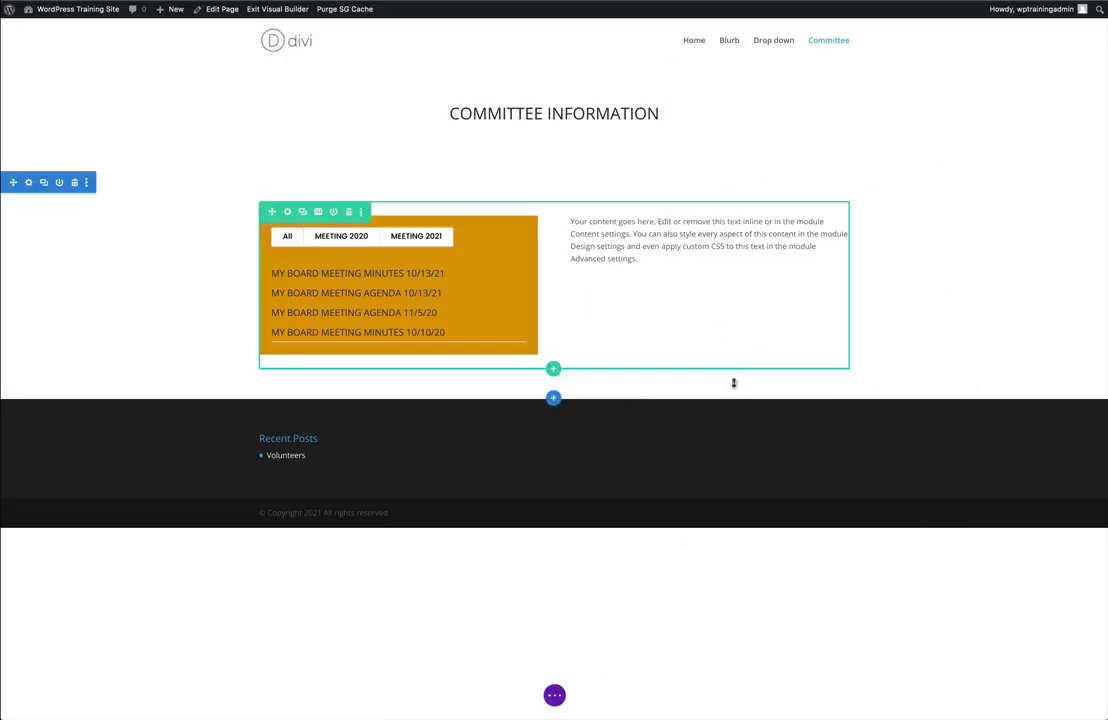
Save the Committee page in the visual builder.
left_click(554, 694)
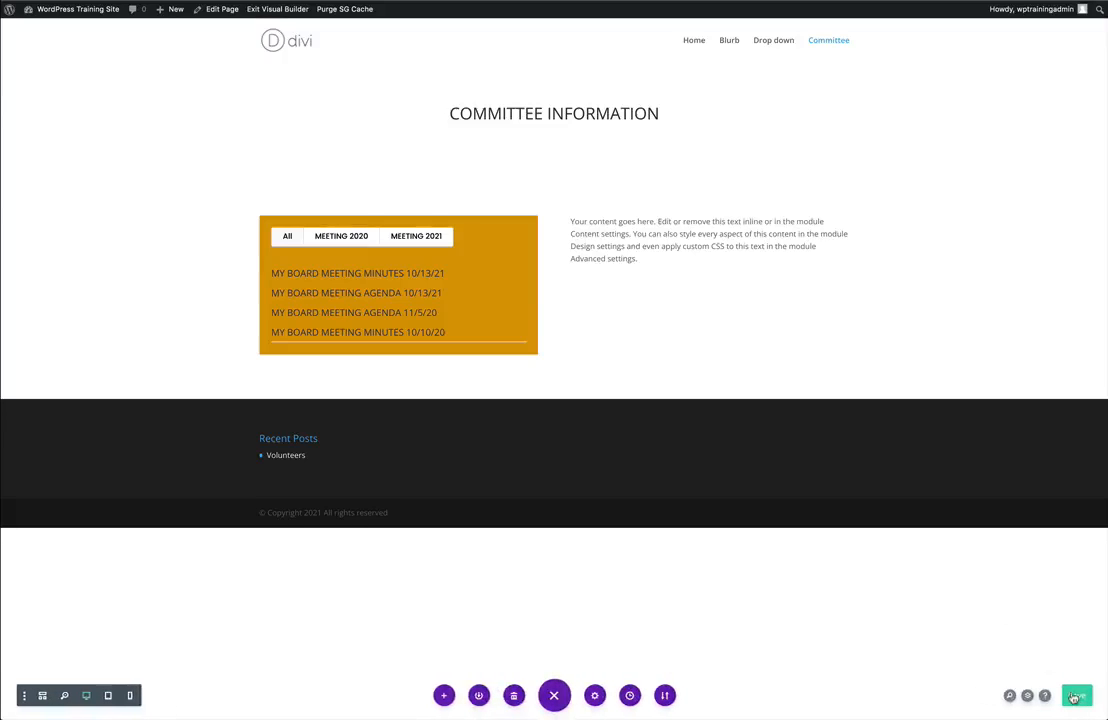
left_click(1077, 694)
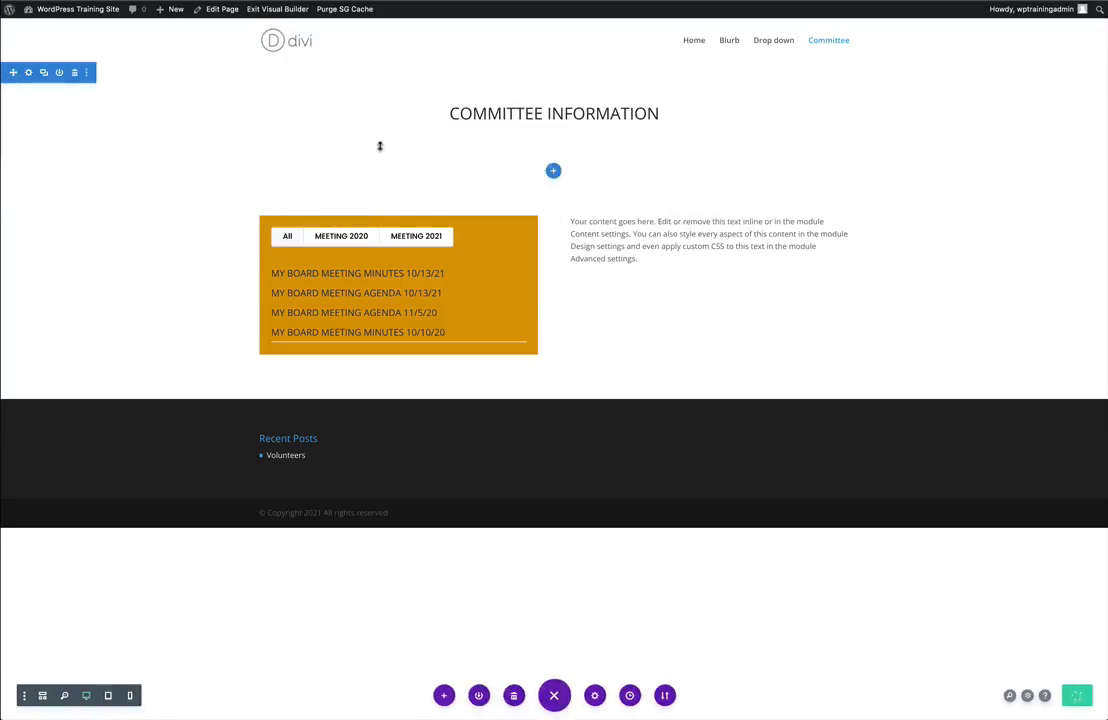
Go to the site's WordPress dashboard and review the list of installed plugins.
mouse_move(65, 12)
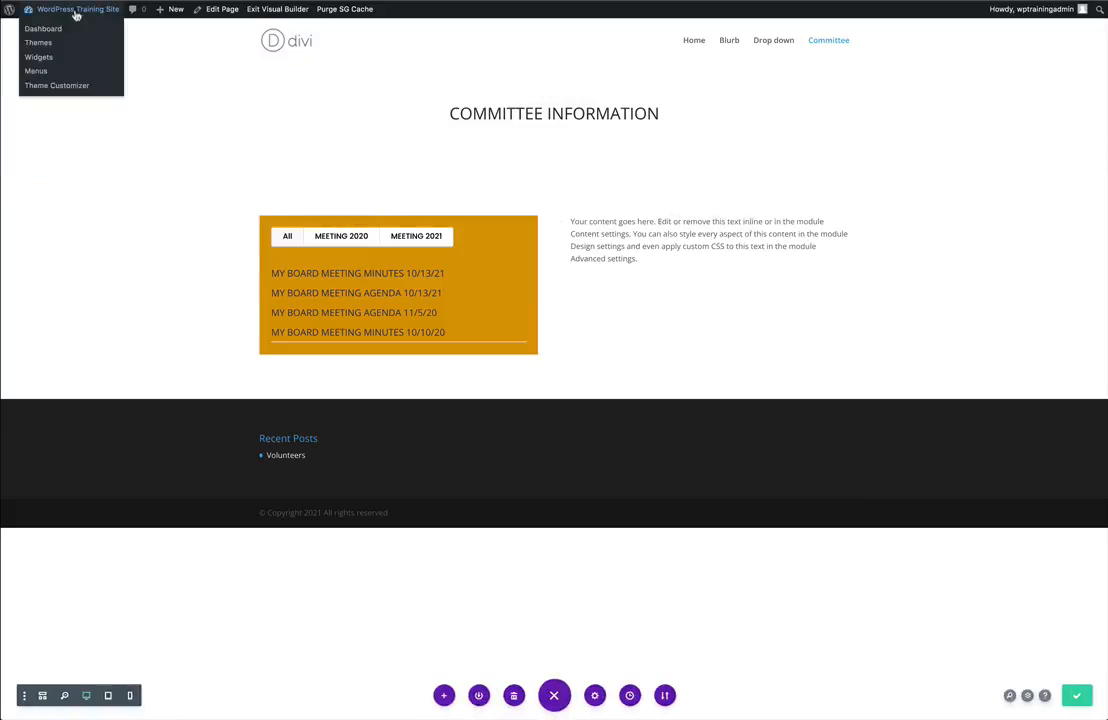
left_click(46, 30)
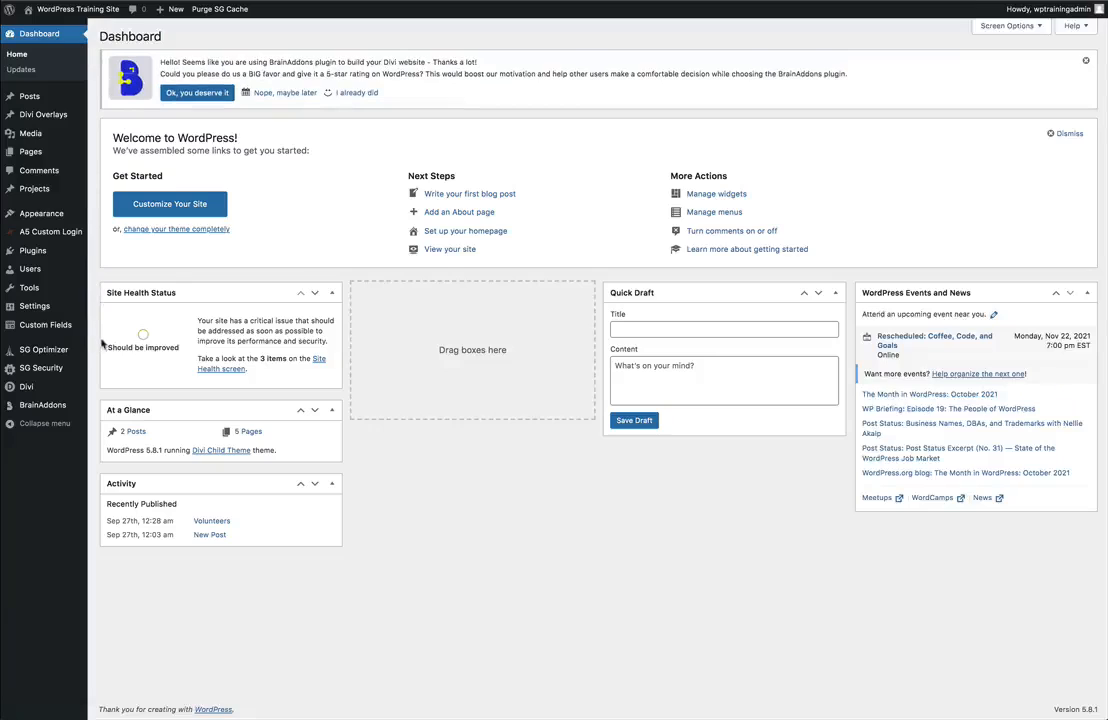
left_click(29, 252)
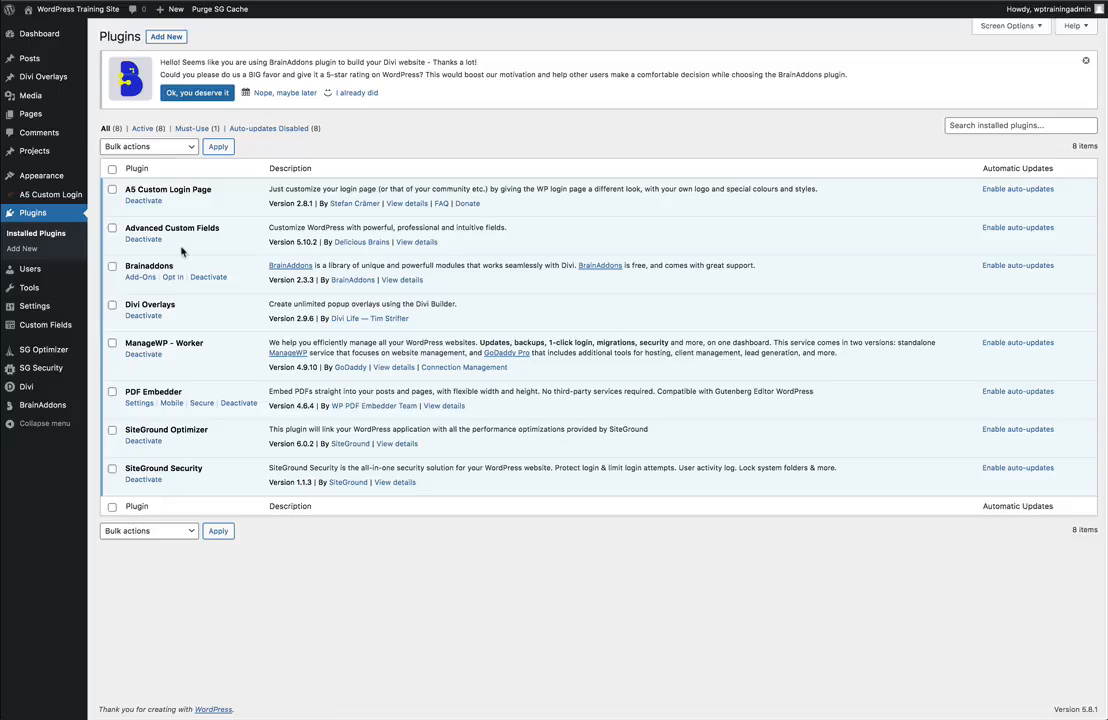
Add a new project category named LIBRARY MEETING 2021.
mouse_move(46, 155)
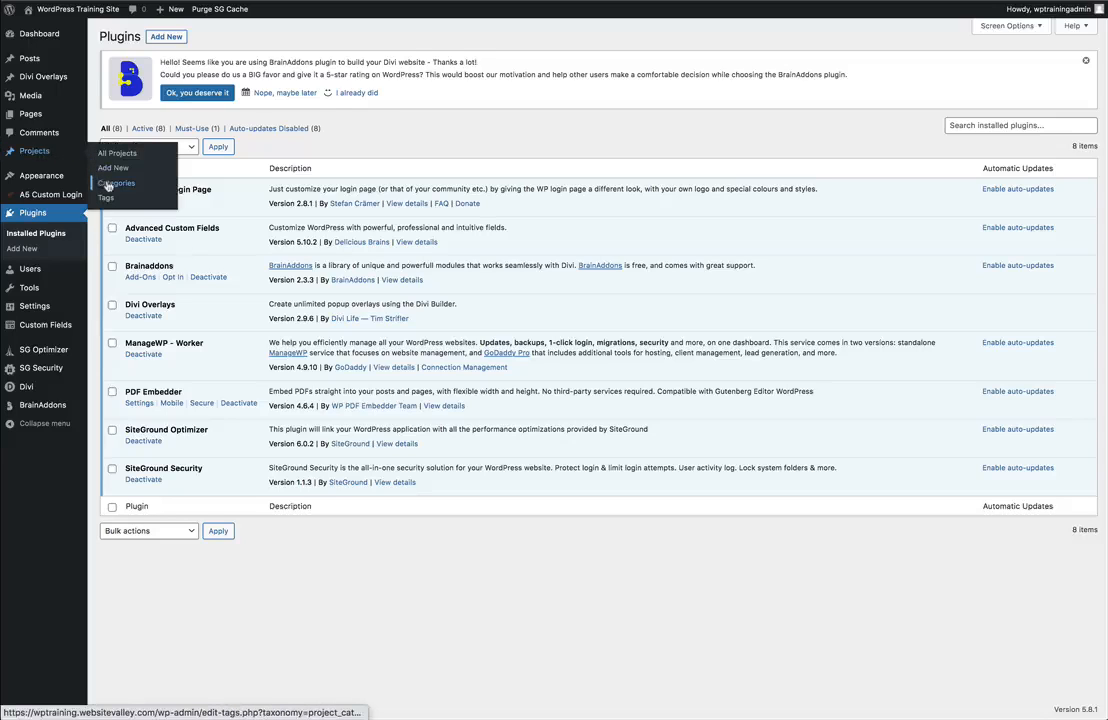
left_click(108, 186)
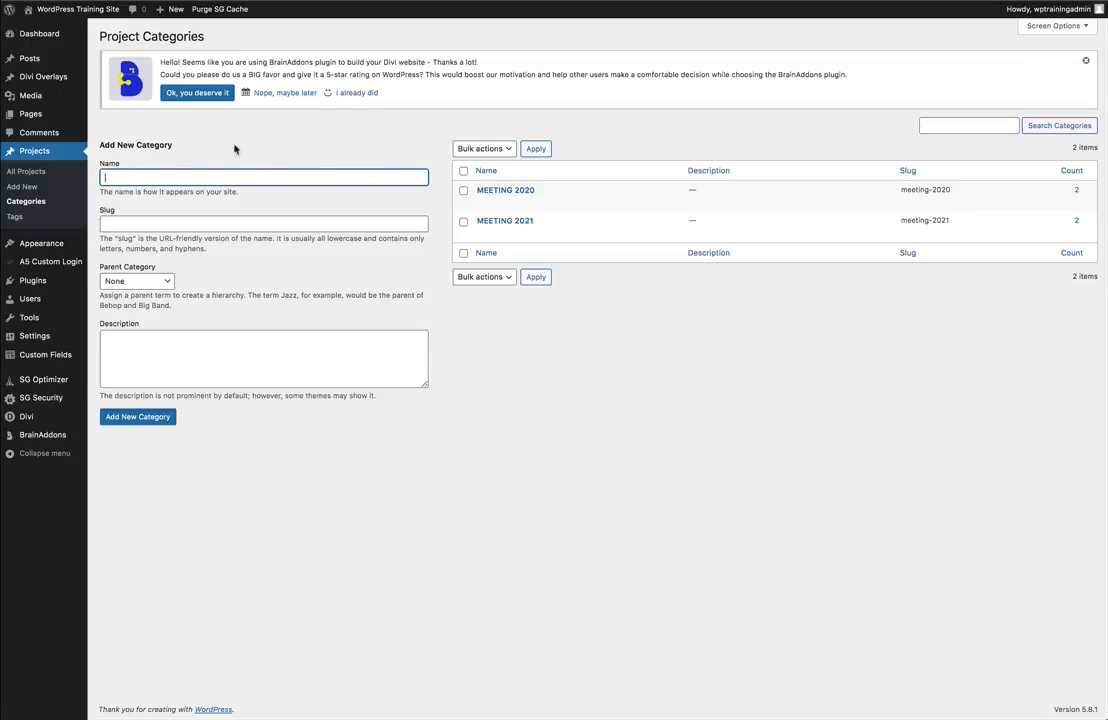
type("LIBRARY MEETING 2021")
left_click(137, 417)
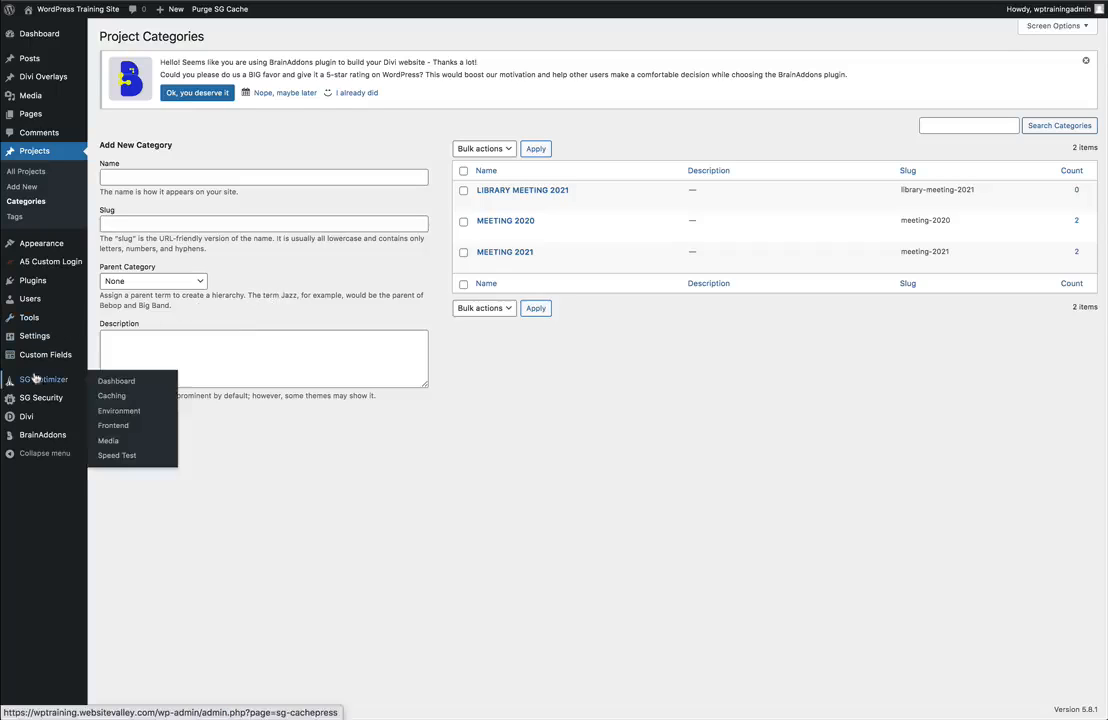
In the Divi Theme Builder, assign the meeting projects' custom body template to the LIBRARY MEETING 2021 project category as well and save the changes.
mouse_move(35, 419)
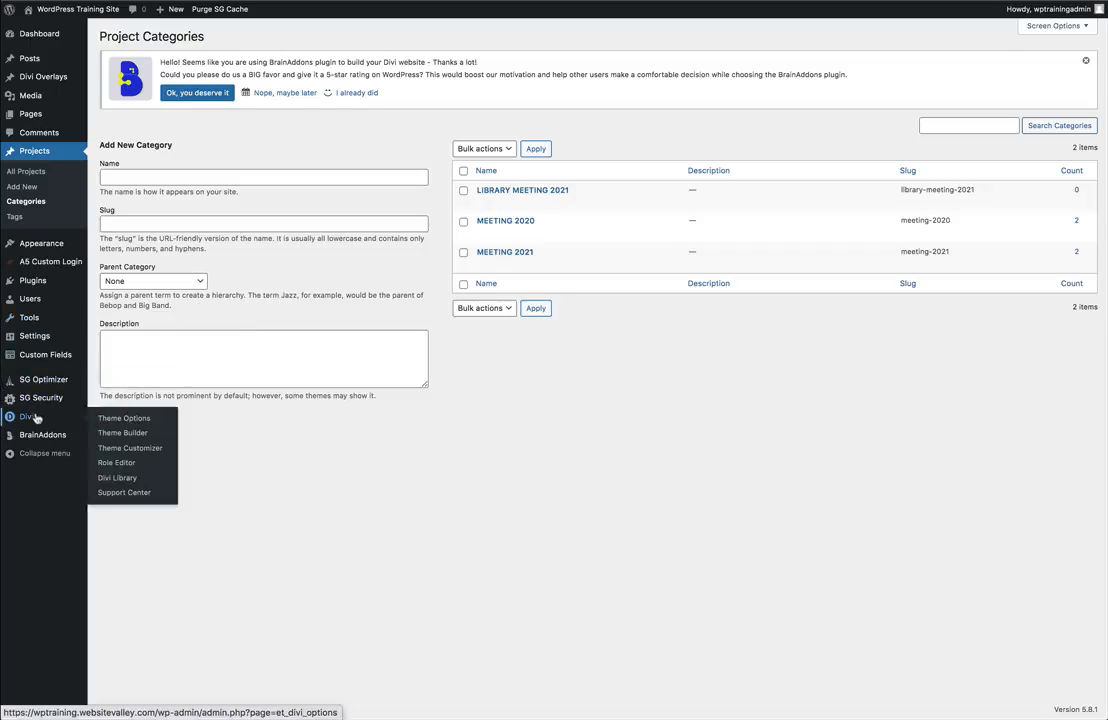
left_click(119, 434)
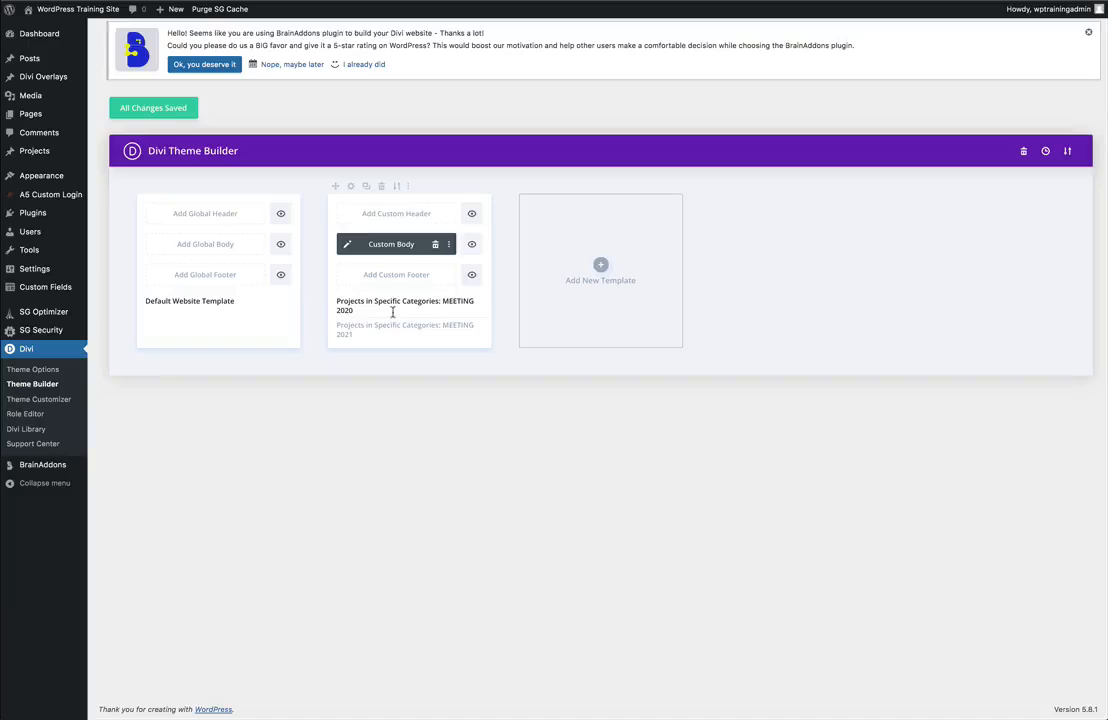
left_click(351, 190)
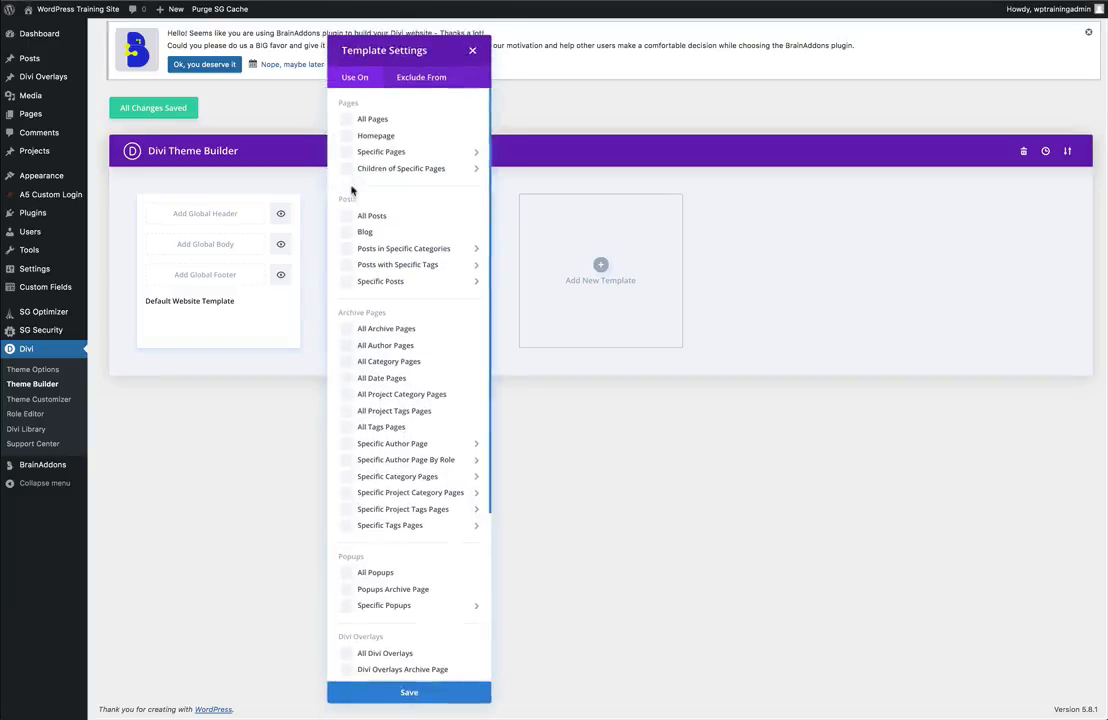
left_click(428, 488)
scroll(430, 498, "down", 1)
scroll(430, 498, "down", 3)
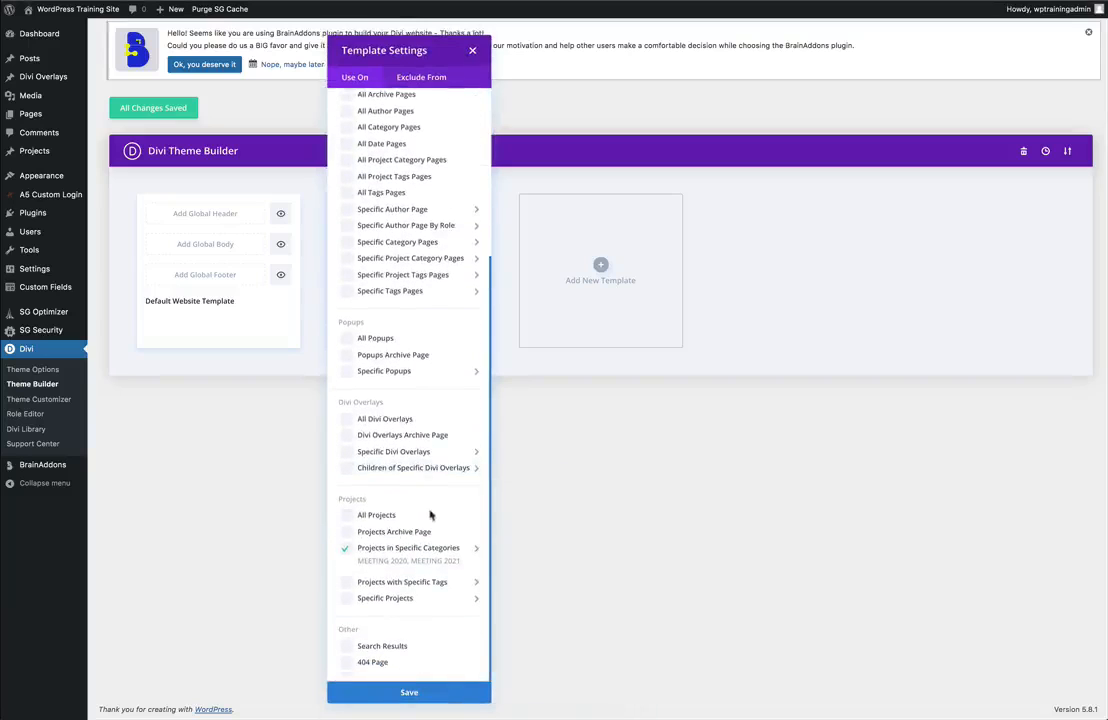
left_click(430, 552)
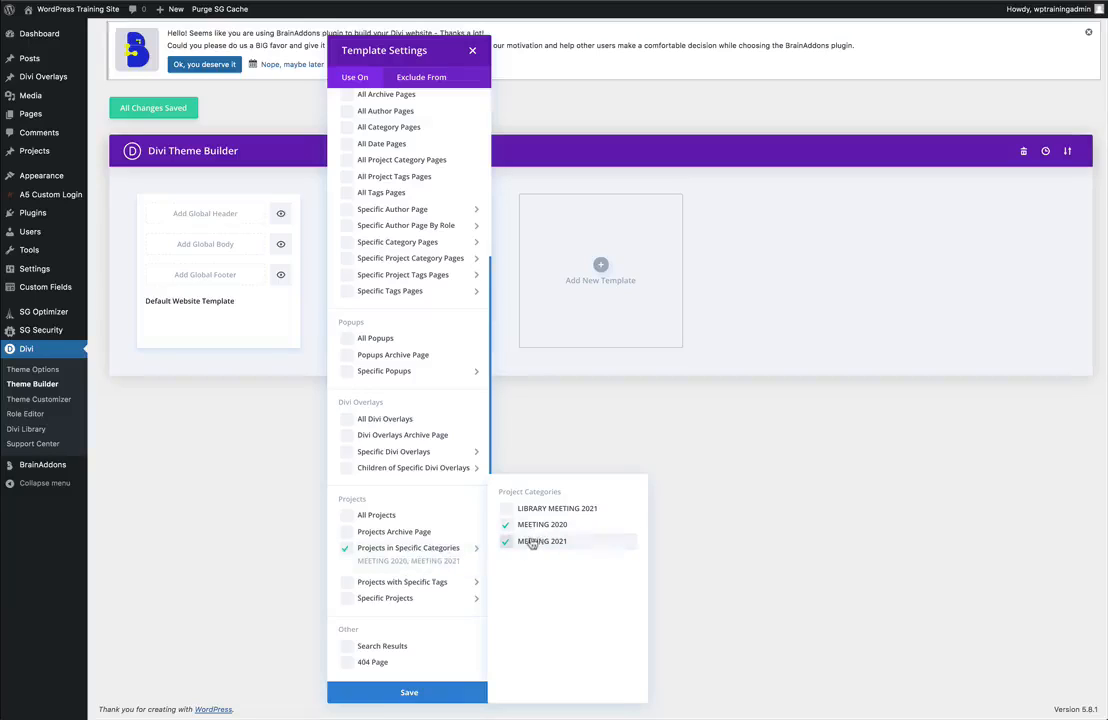
left_click(545, 510)
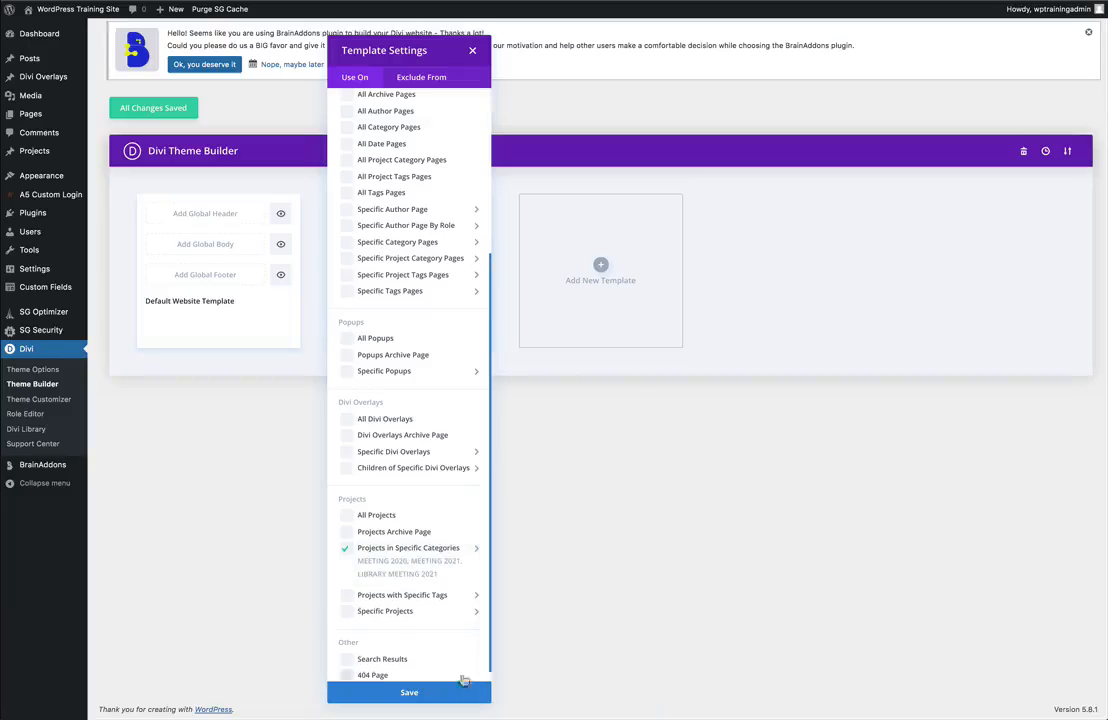
left_click(432, 694)
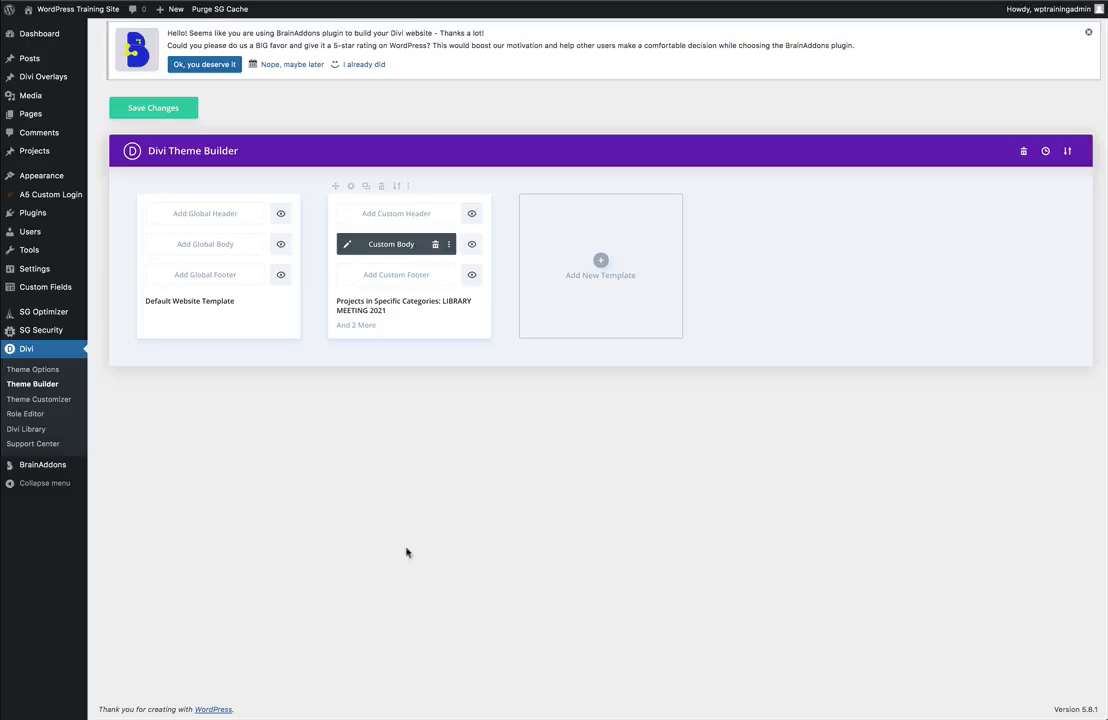
left_click(153, 110)
Create a new project titled "LIBRARY MEETING MINUTES 11/5/21".
mouse_move(42, 153)
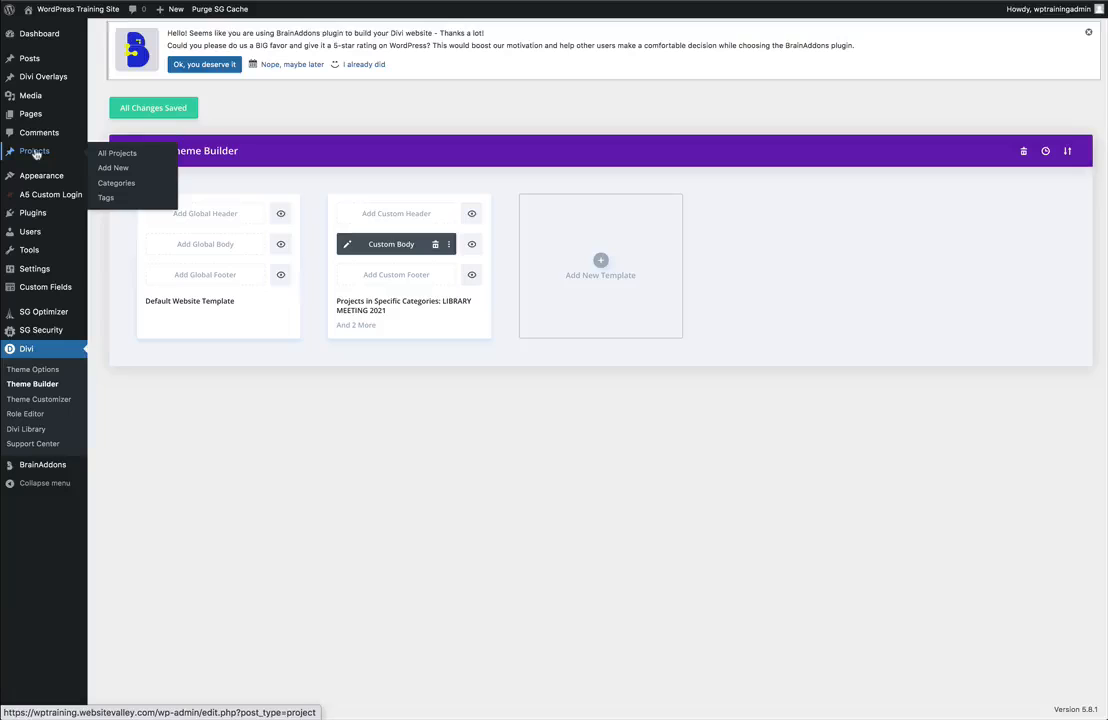
left_click(35, 152)
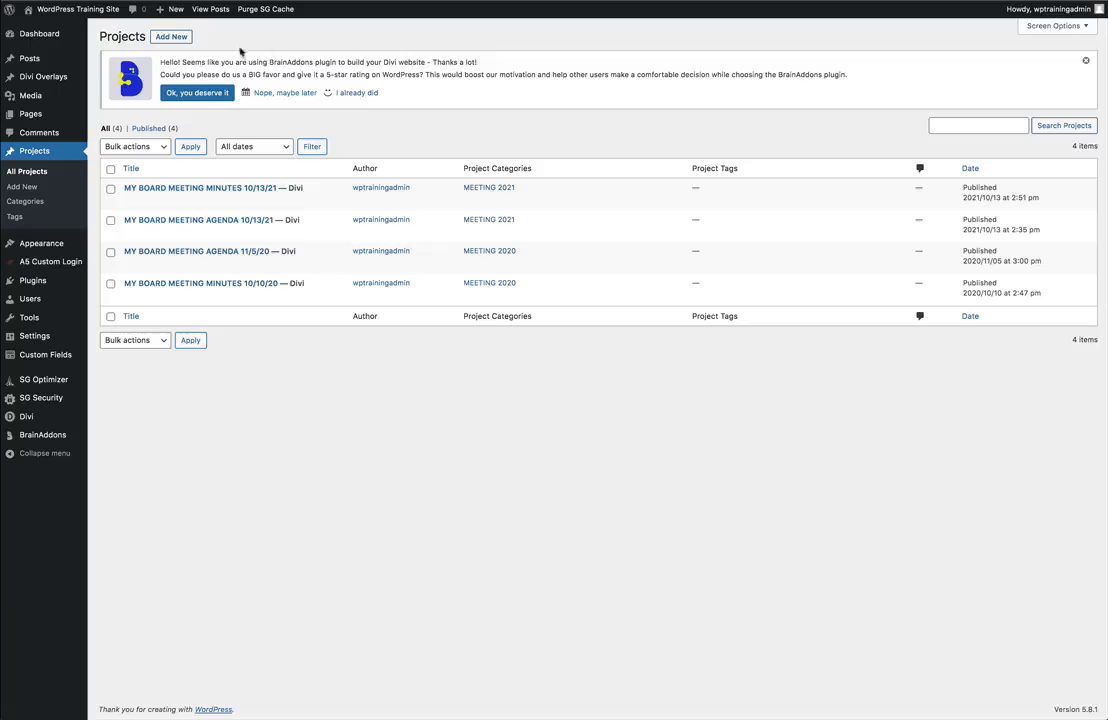
left_click(171, 37)
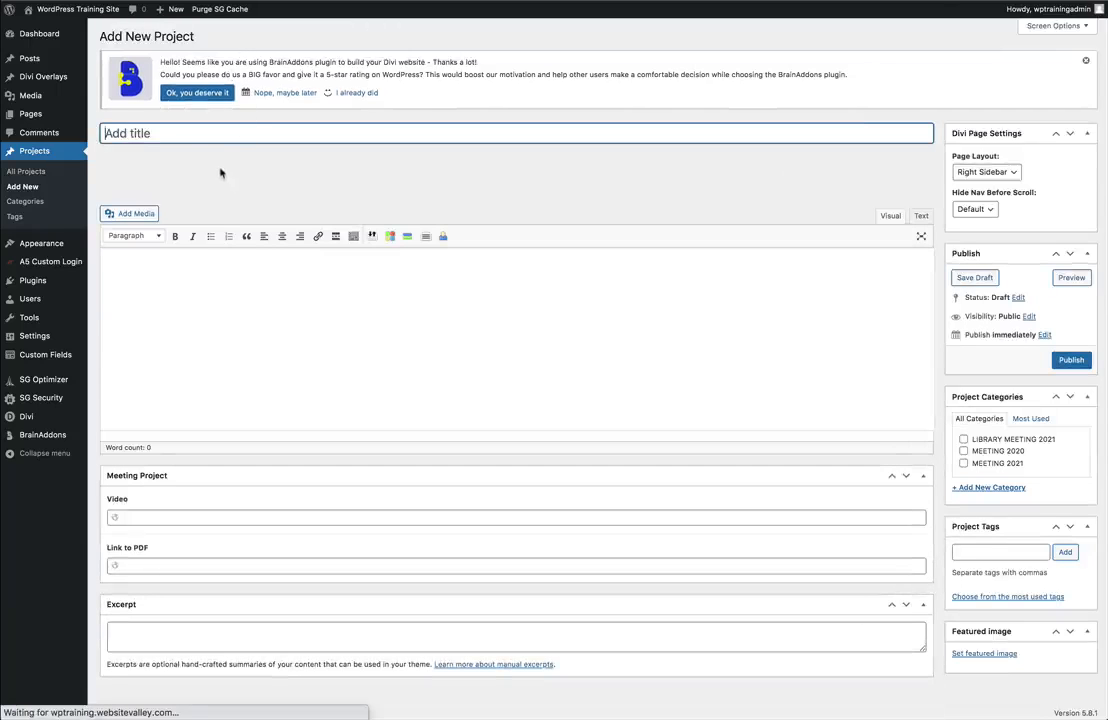
type("L")
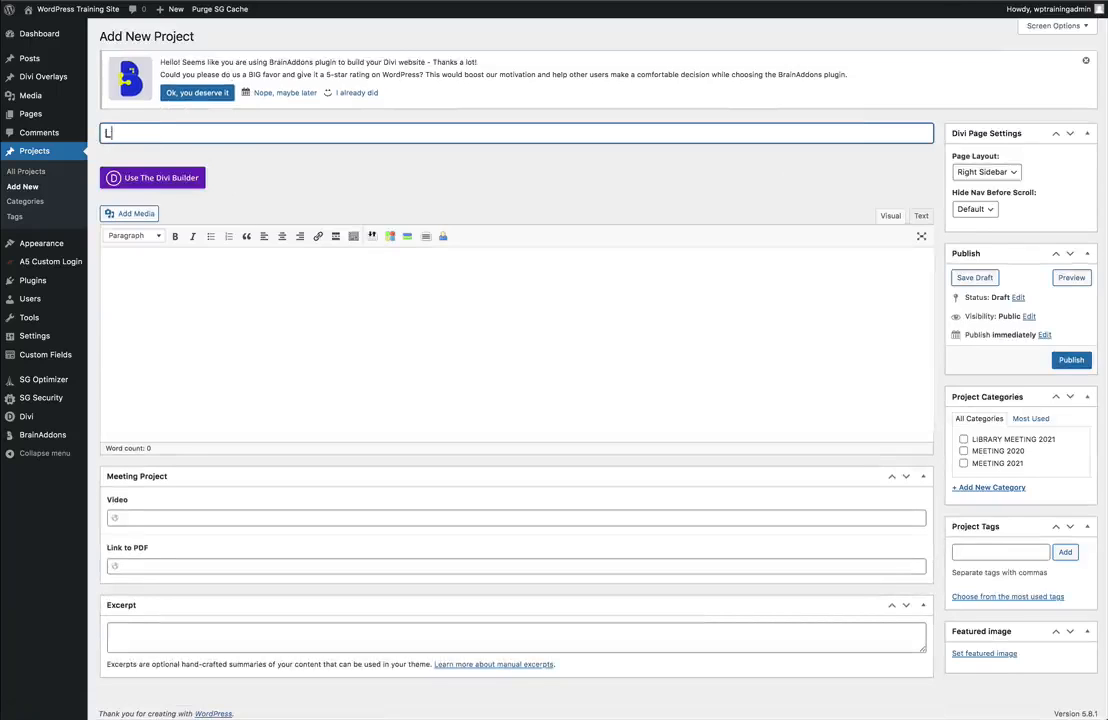
type("IBRARY MEET")
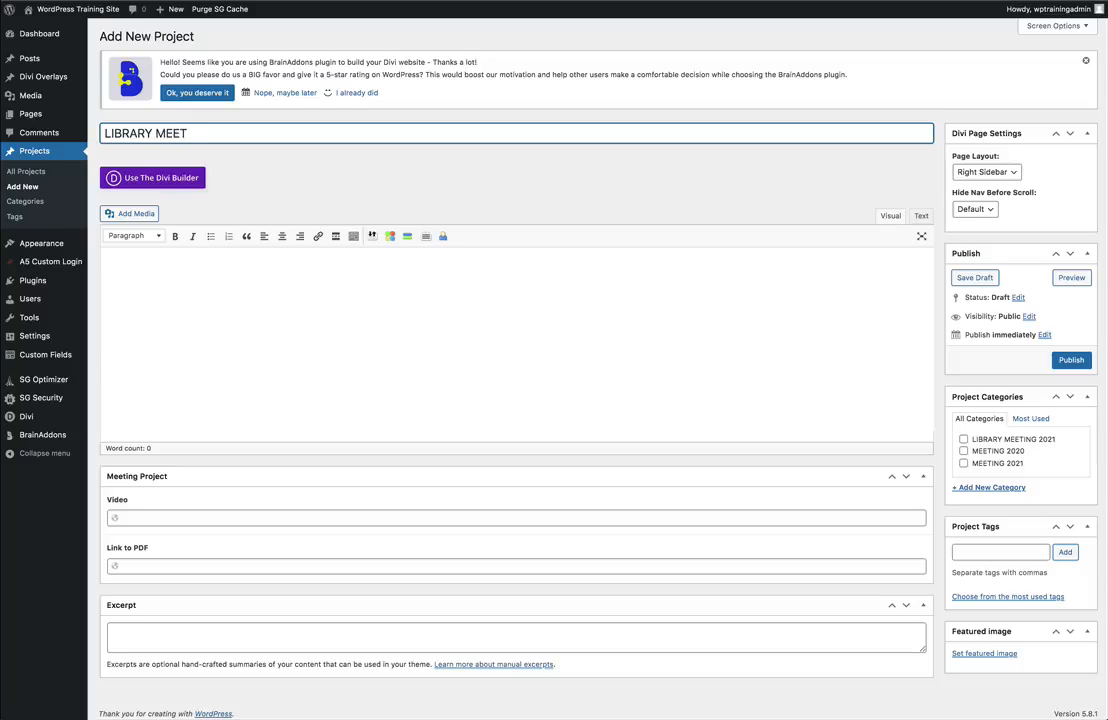
type("ING MINUTES 11/5/21")
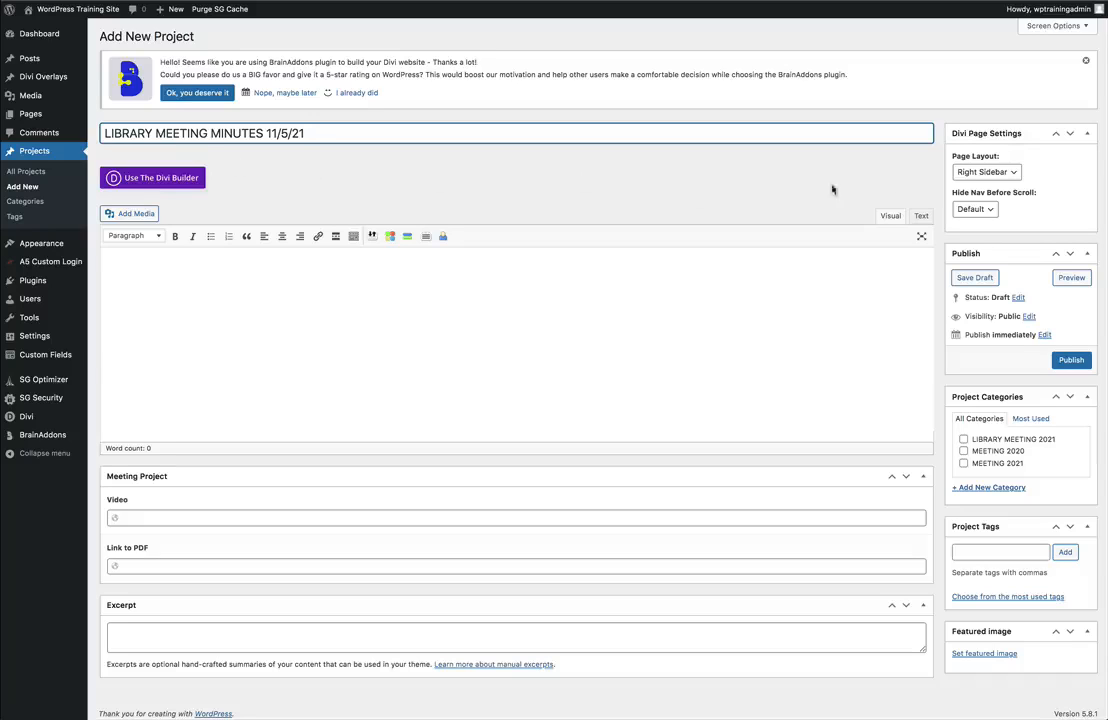
Set the new project's page layout to No Sidebar.
left_click(1017, 176)
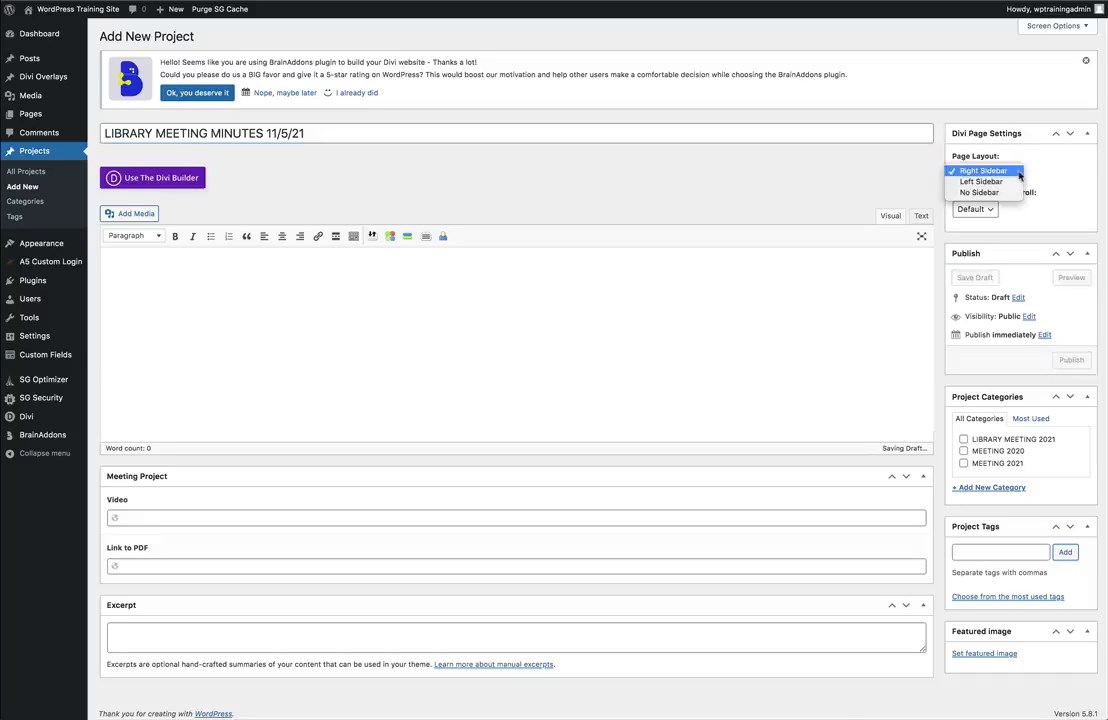
left_click(997, 196)
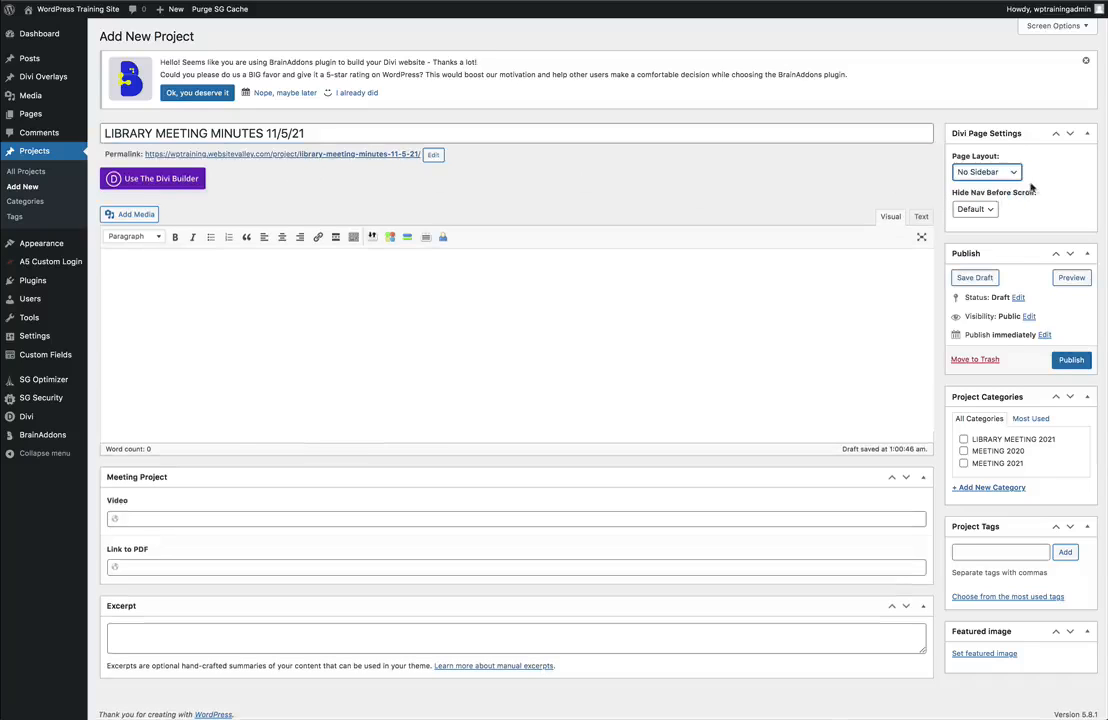
Set the project's publish date to Nov 5, 2021 and assign it to the LIBRARY MEETING 2021 category.
left_click(1044, 336)
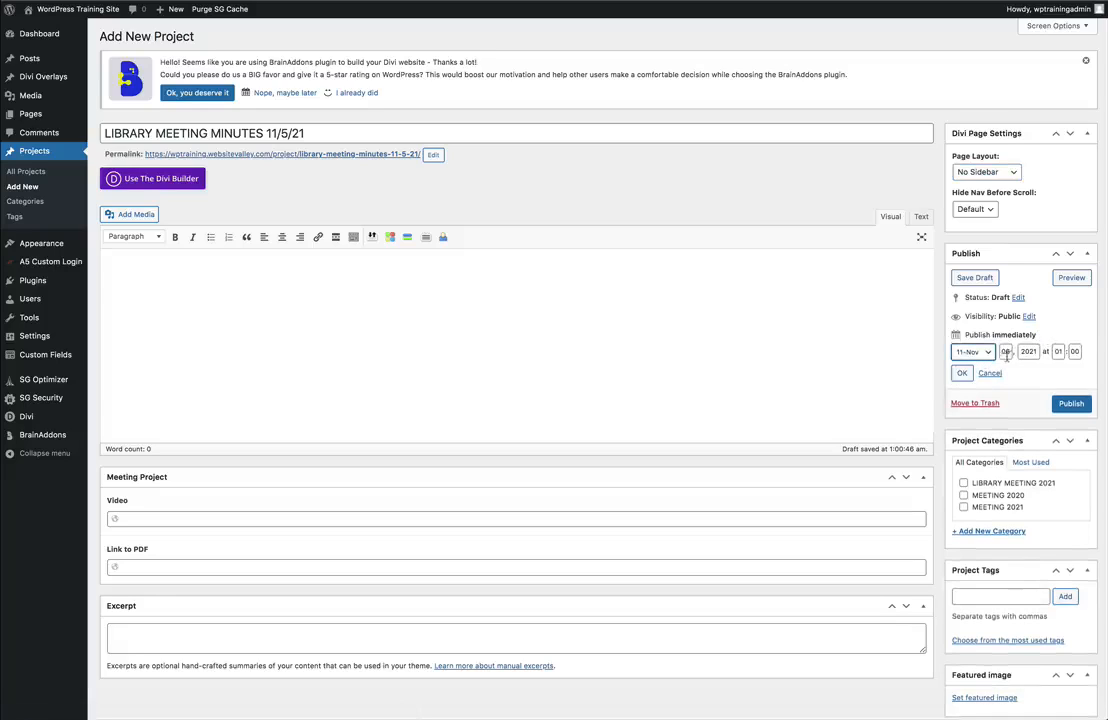
double_click(1006, 352)
type("5")
left_click(961, 372)
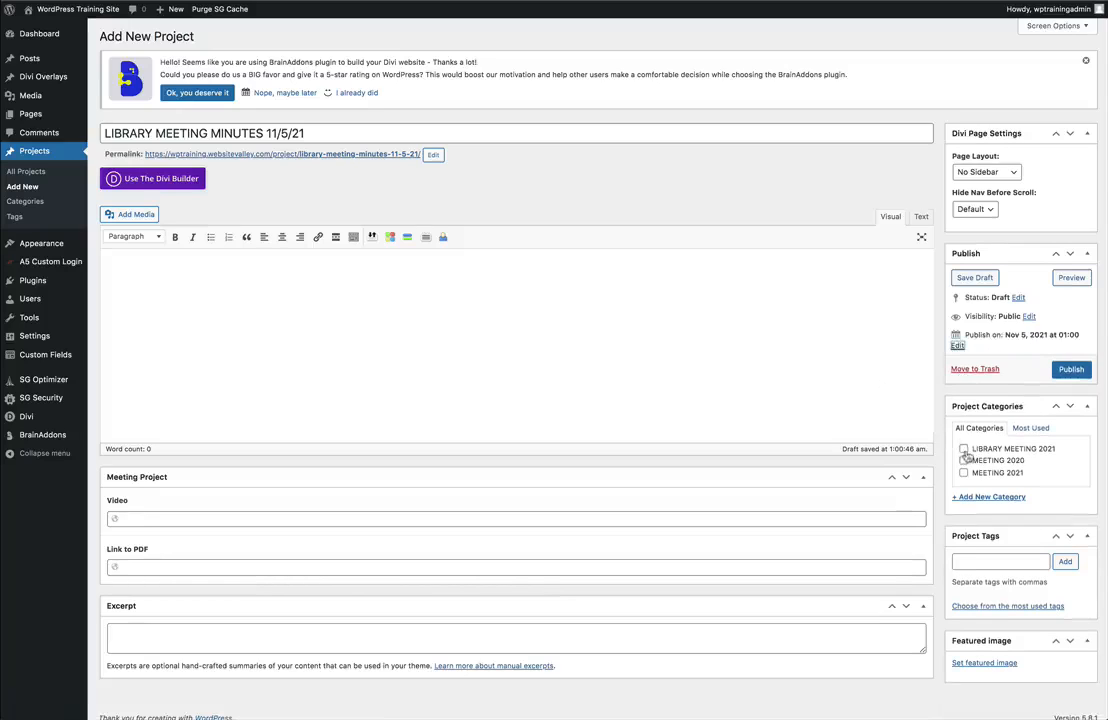
left_click(964, 449)
Copy the file URL of My-Library-Meeting-Minutes-11_5_21.pdf in the media library and insert the PDF into the project's content.
left_click(135, 216)
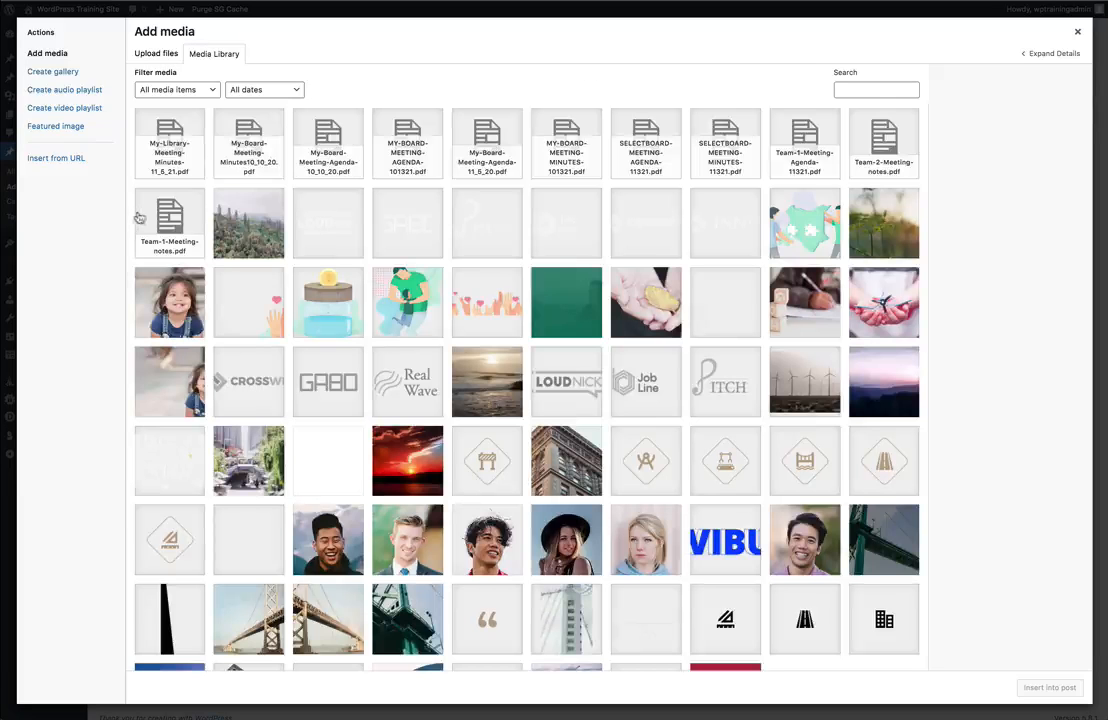
left_click(171, 149)
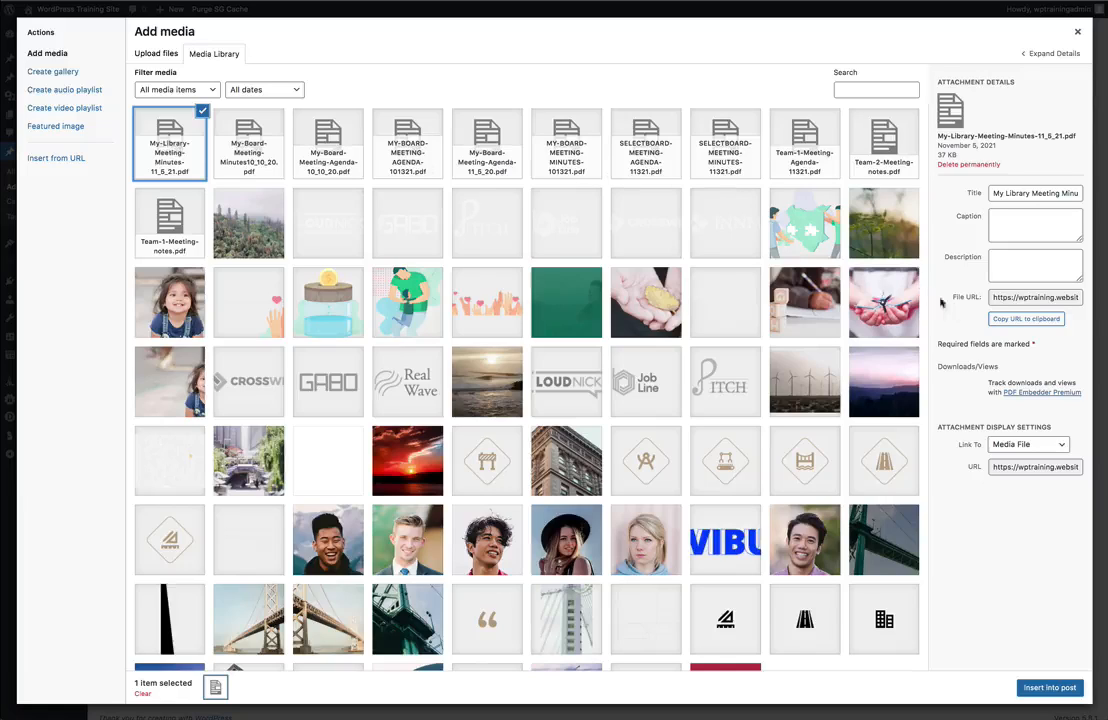
left_click(1025, 320)
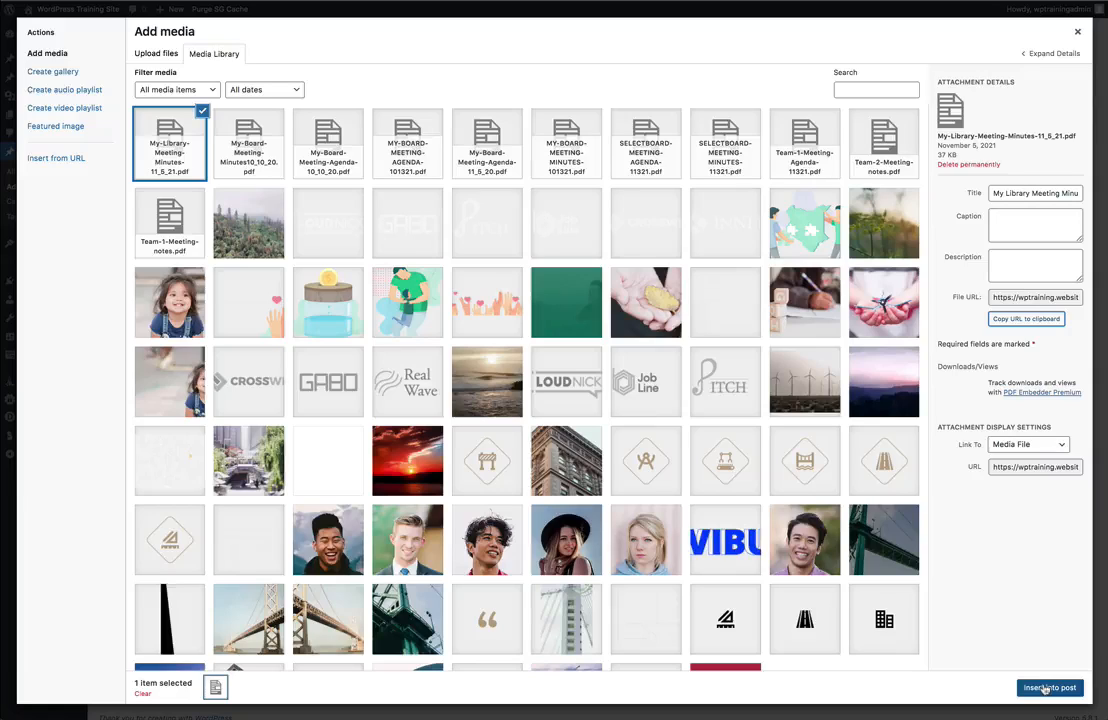
left_click(1045, 688)
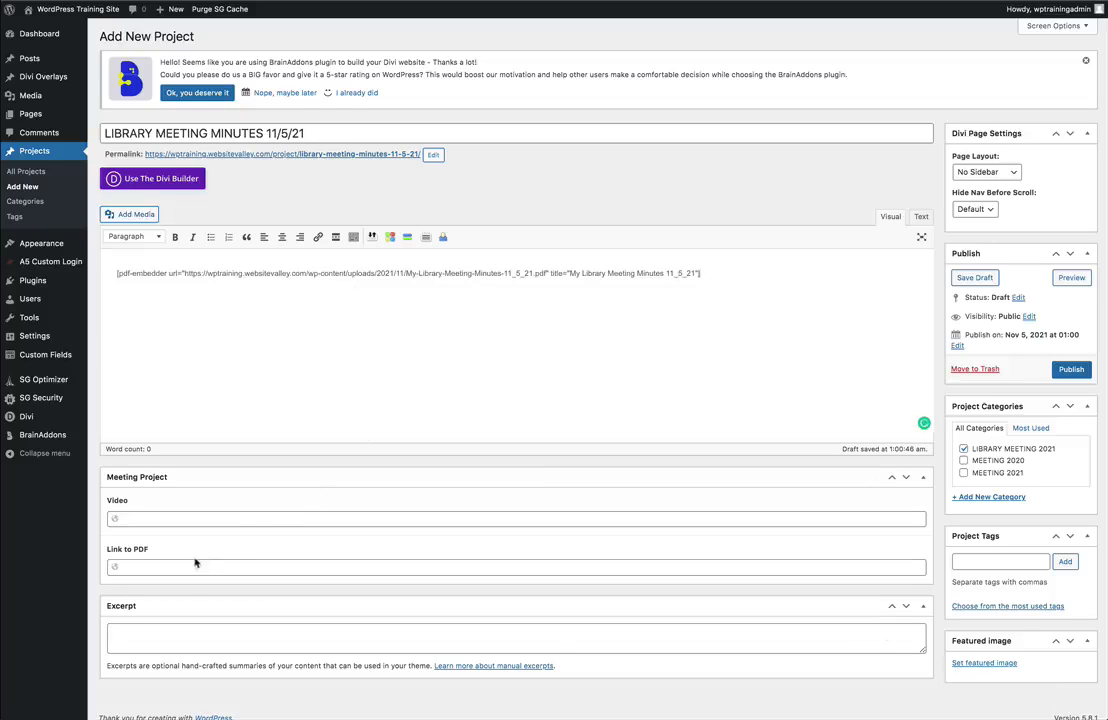
Paste the copied library minutes PDF URL into the project's Link to PDF field.
left_click(140, 568)
right_click(142, 568)
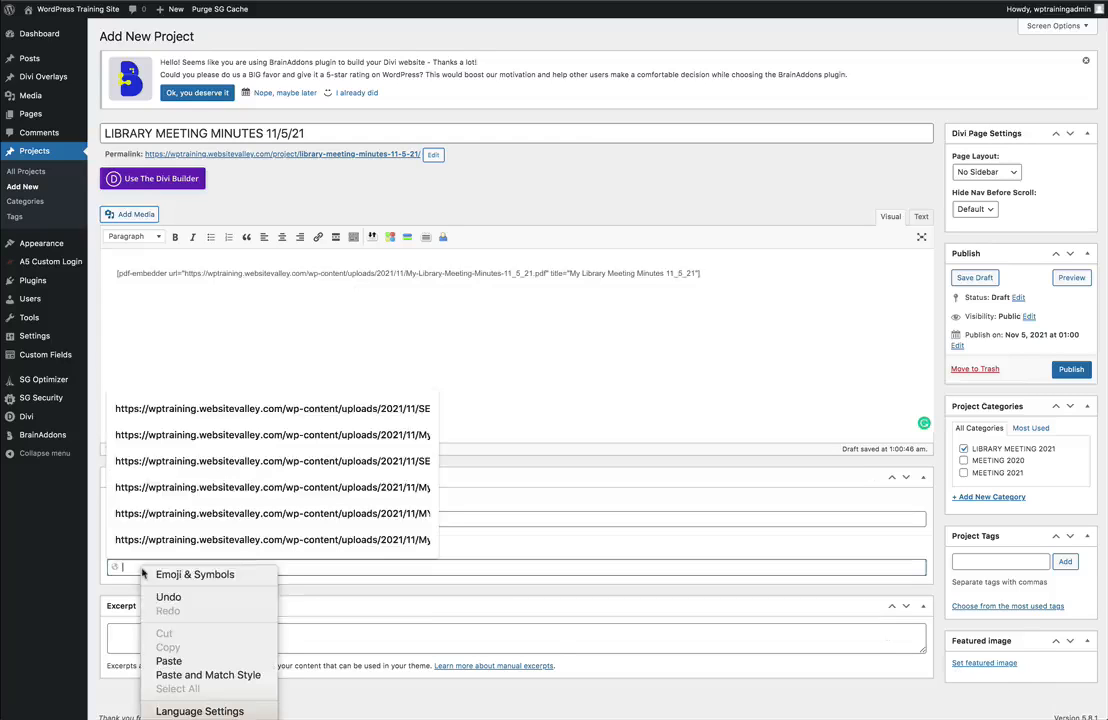
left_click(182, 662)
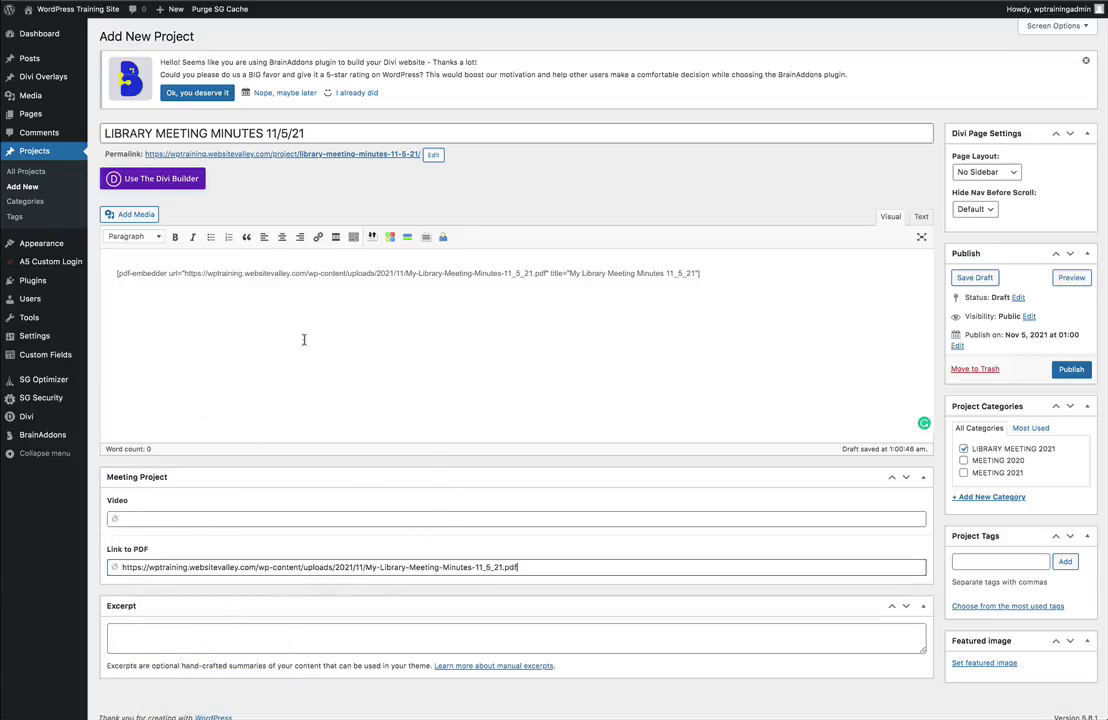
Copy the pdf-embedder shortcode from the project's content into its excerpt and publish the project.
triple_click(266, 276)
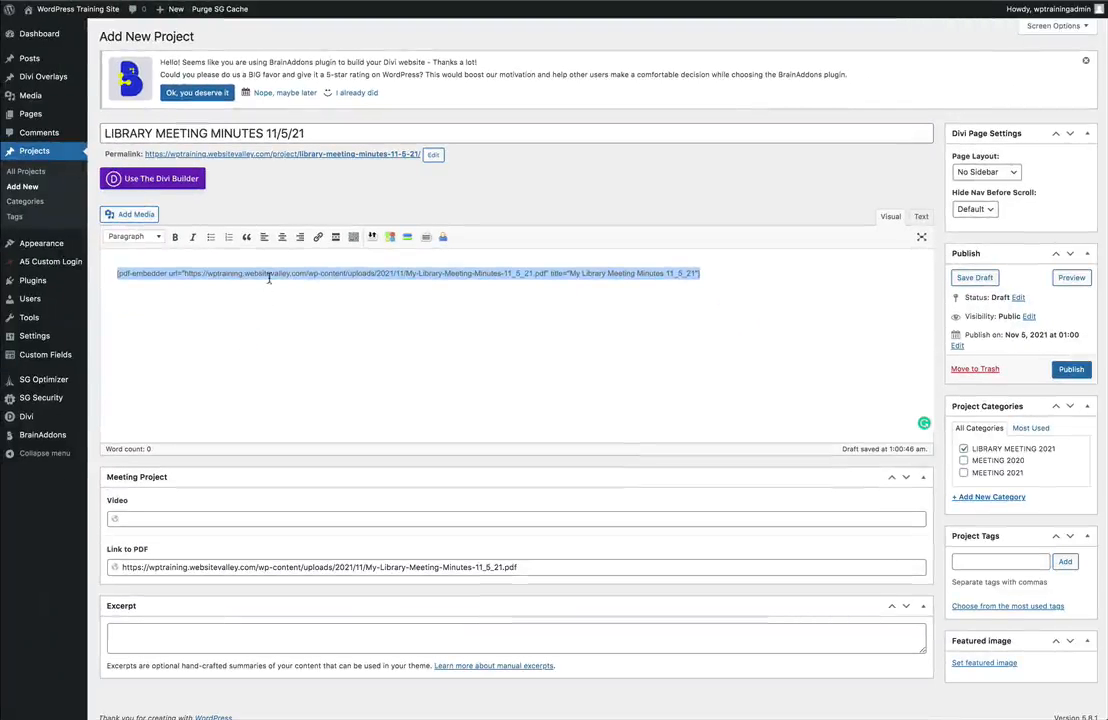
right_click(266, 277)
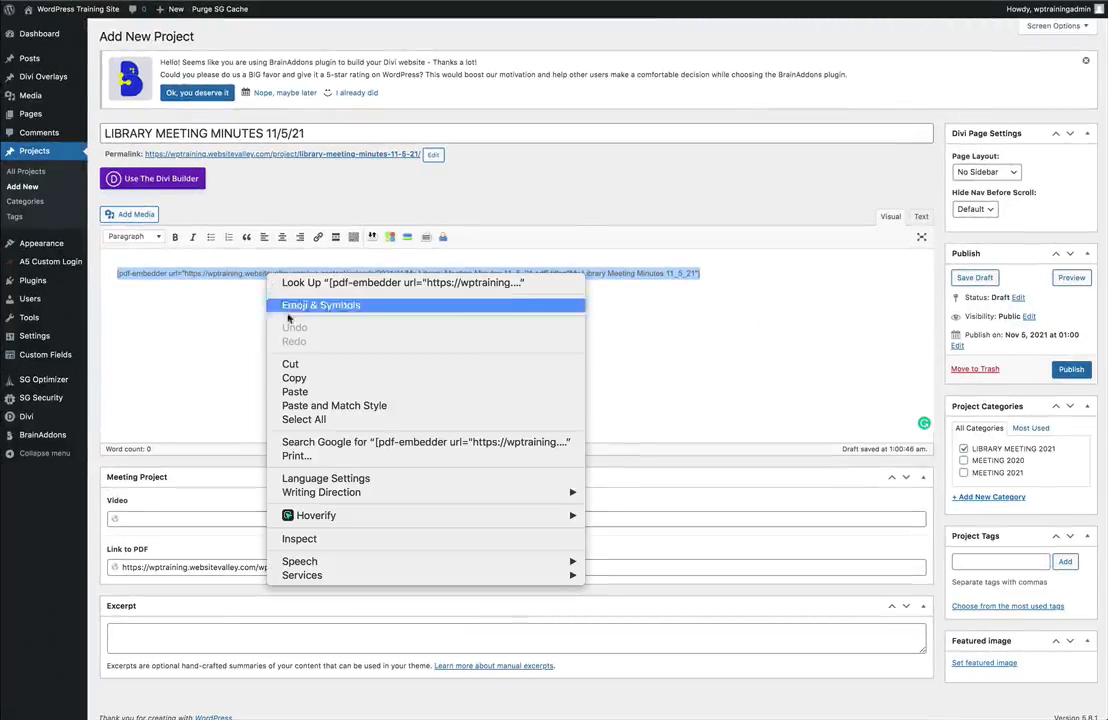
left_click(294, 379)
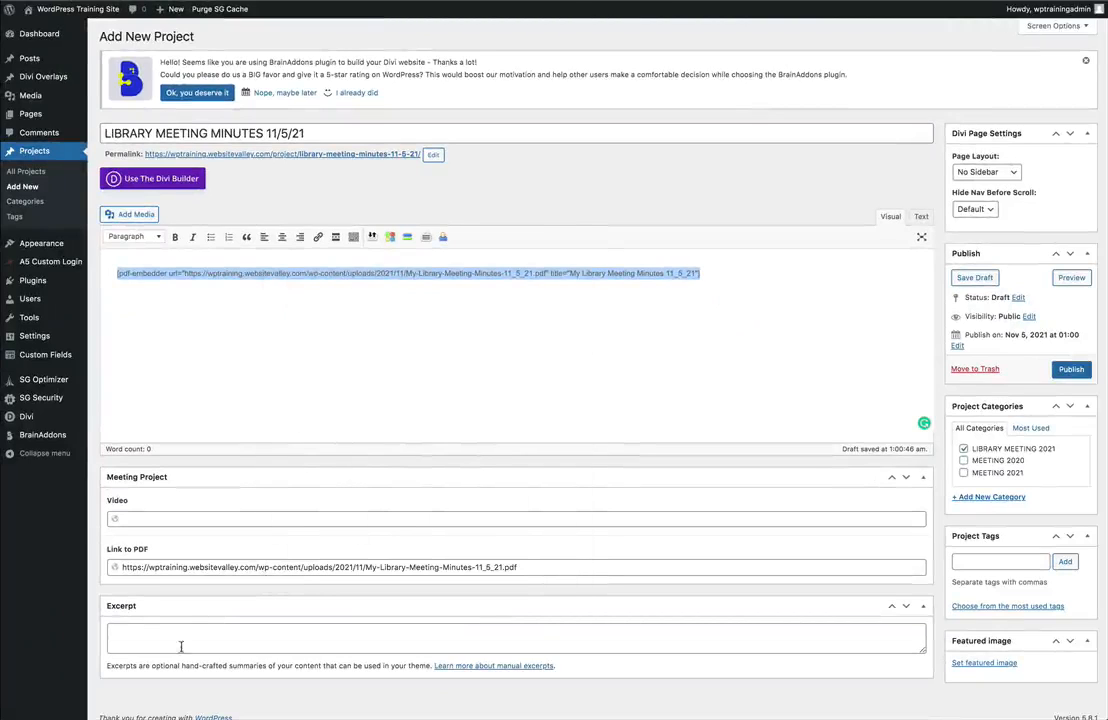
left_click(139, 632)
right_click(139, 634)
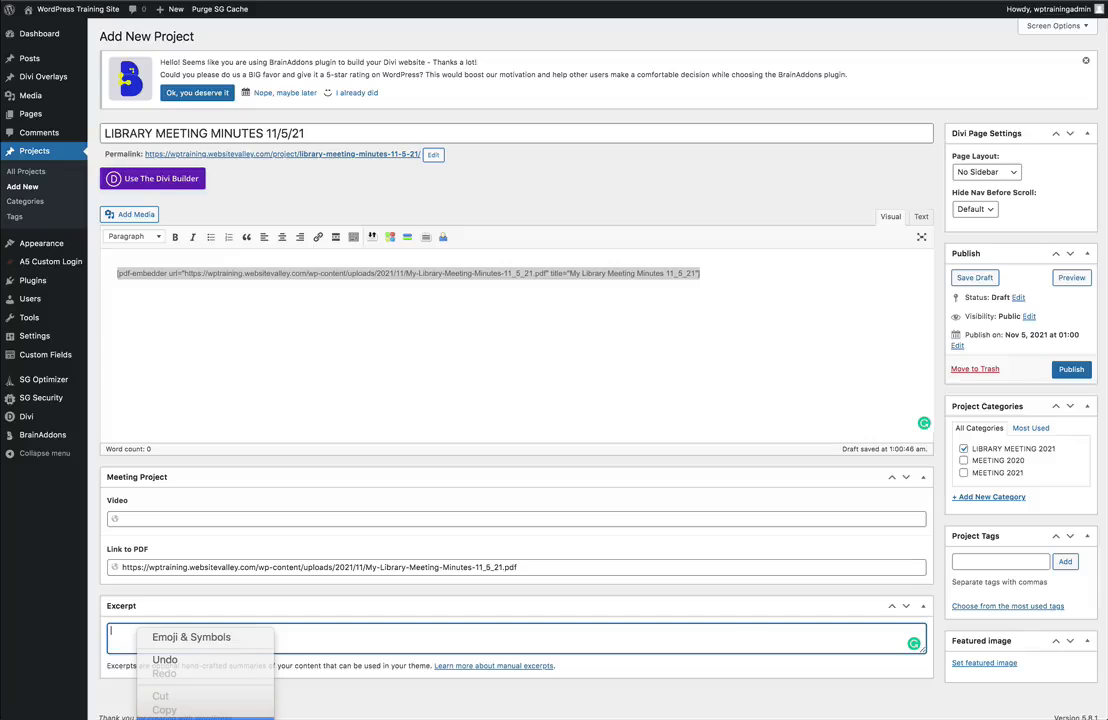
left_click(190, 717)
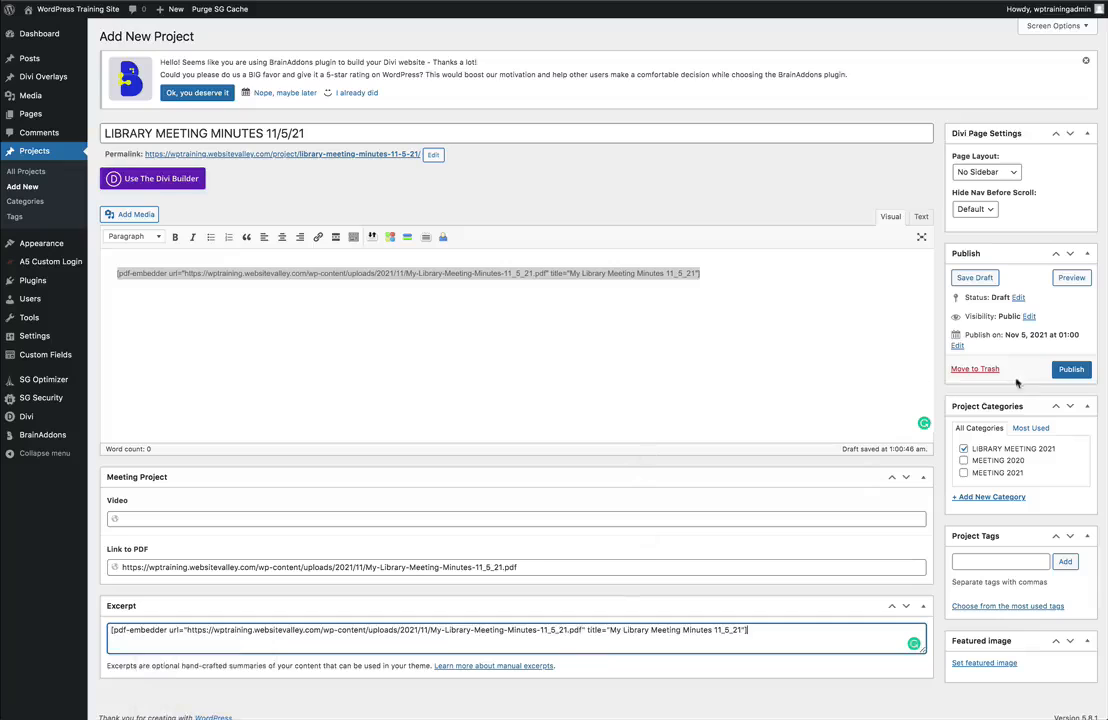
left_click(1071, 369)
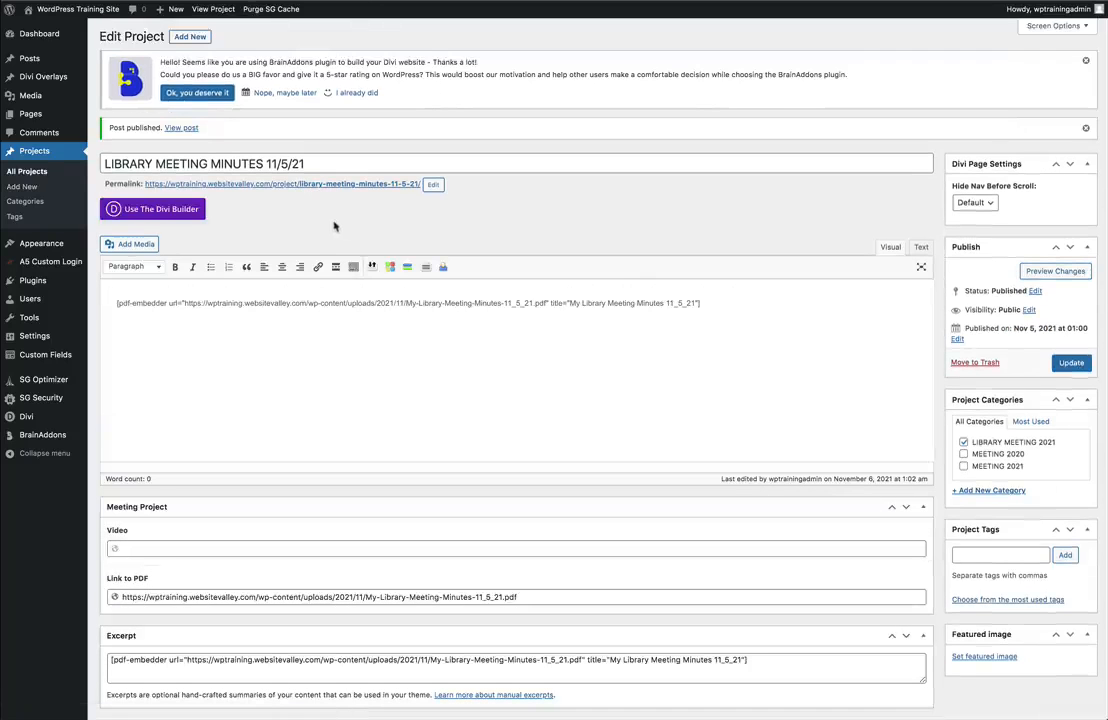
Open the project in the front-end Divi Builder and reassign the text module's body to the Project Excerpt dynamic content.
left_click(165, 210)
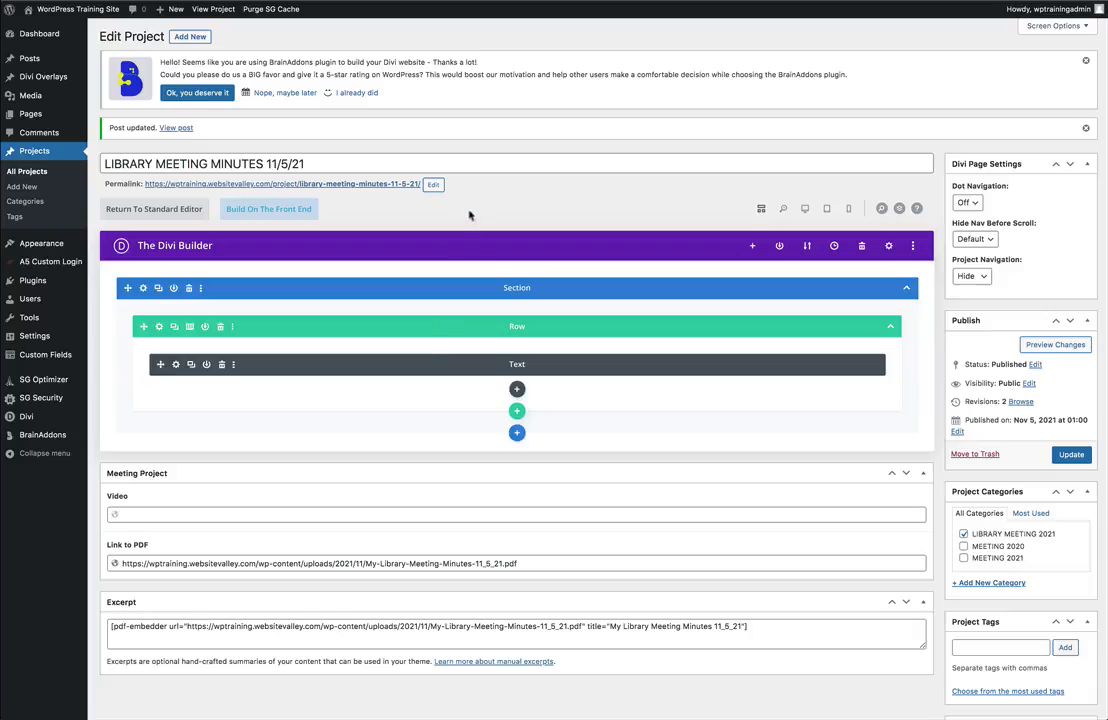
left_click(268, 210)
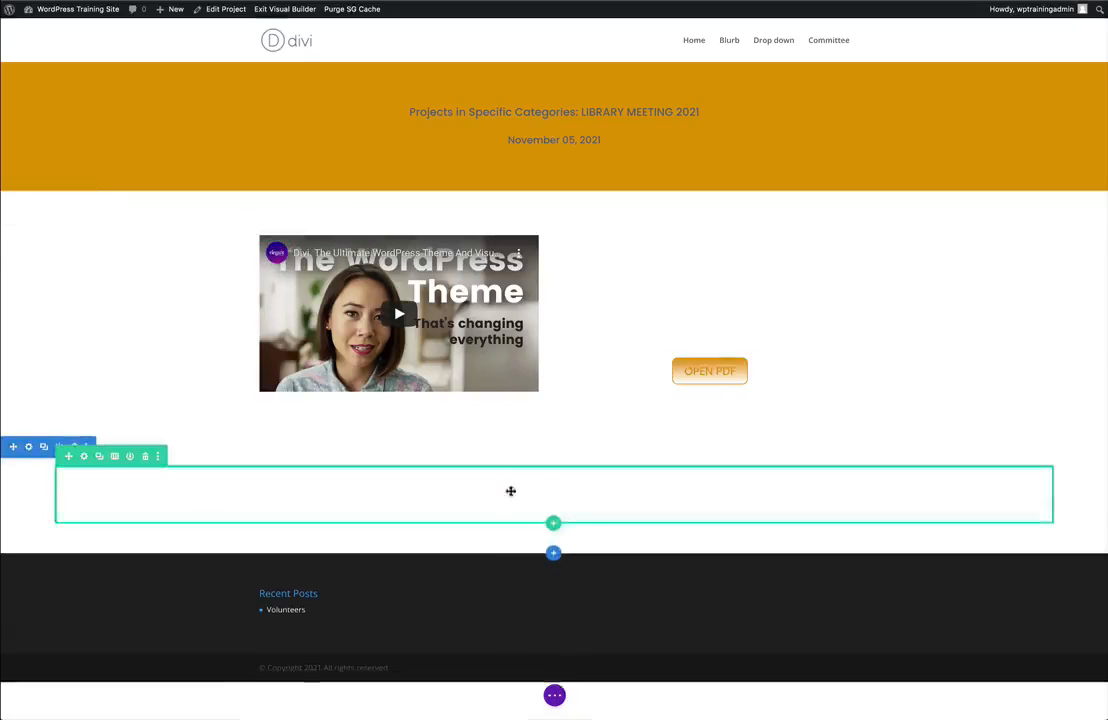
mouse_move(509, 490)
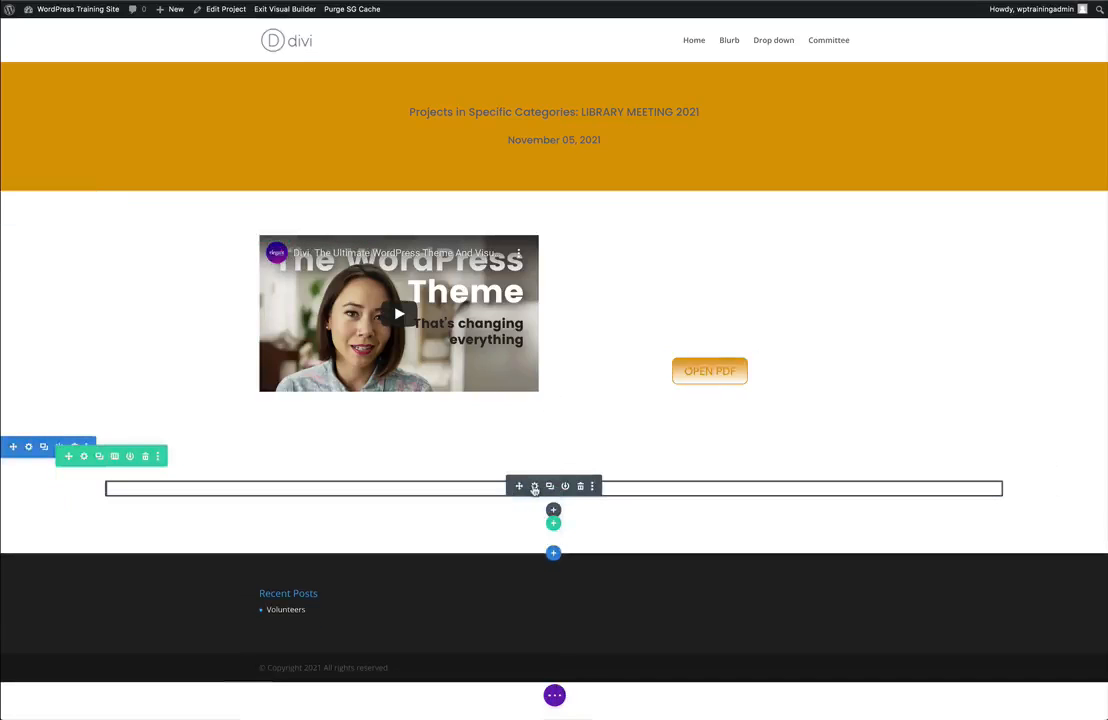
left_click(534, 487)
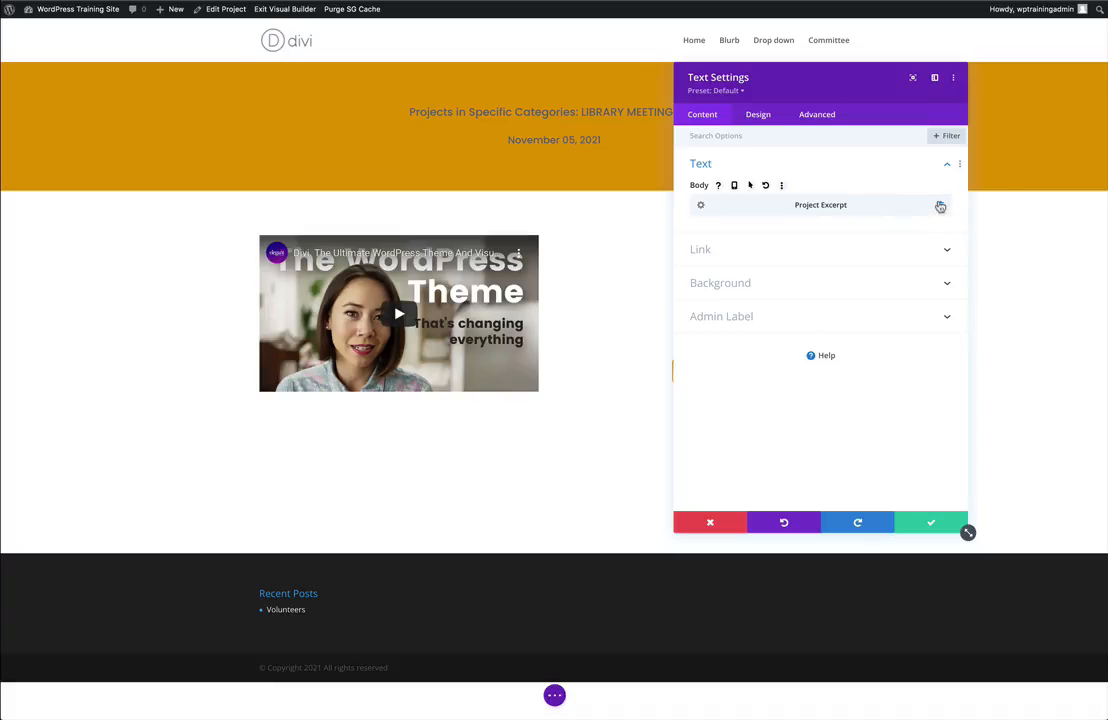
left_click(940, 206)
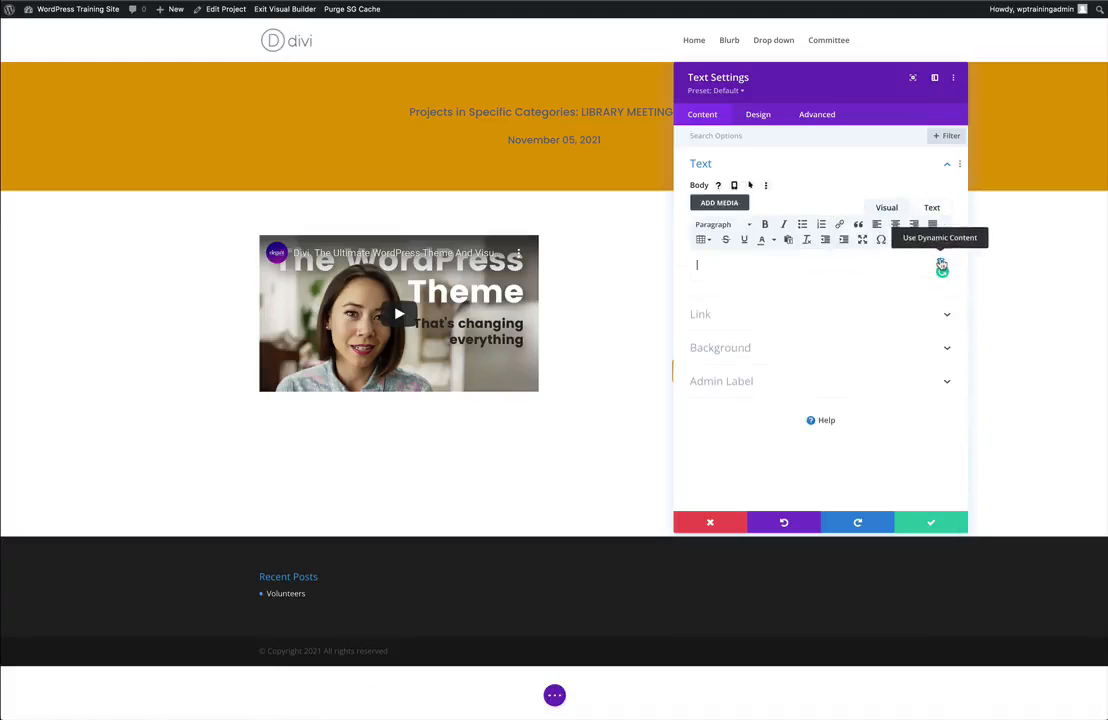
left_click(941, 266)
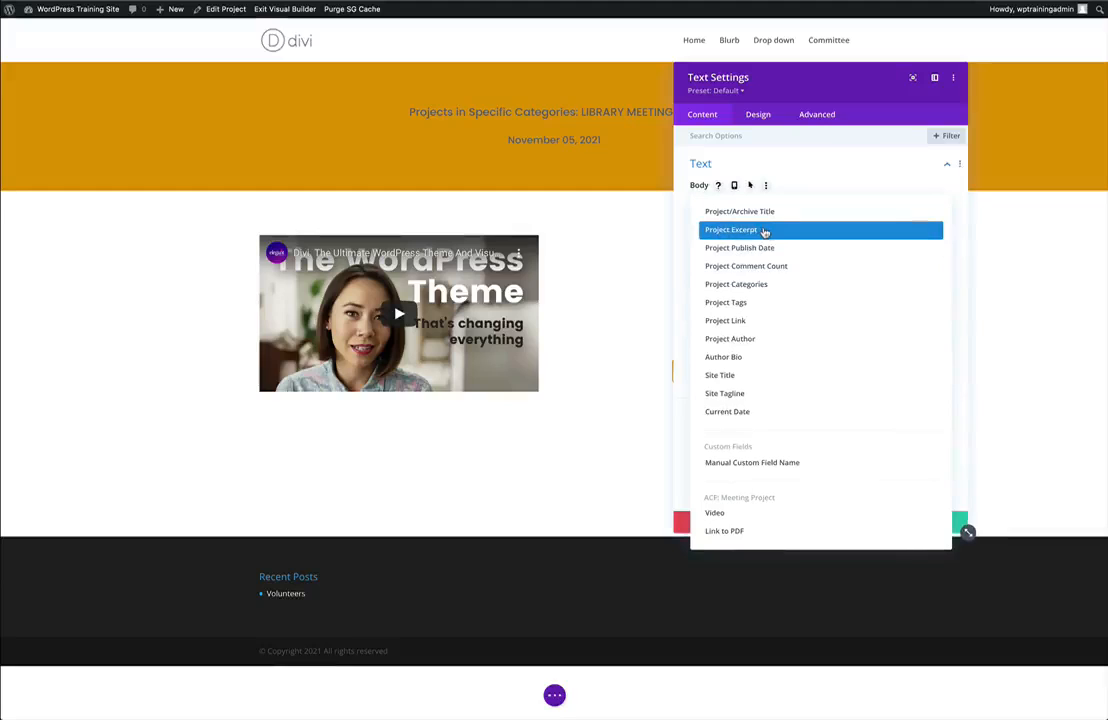
left_click(763, 230)
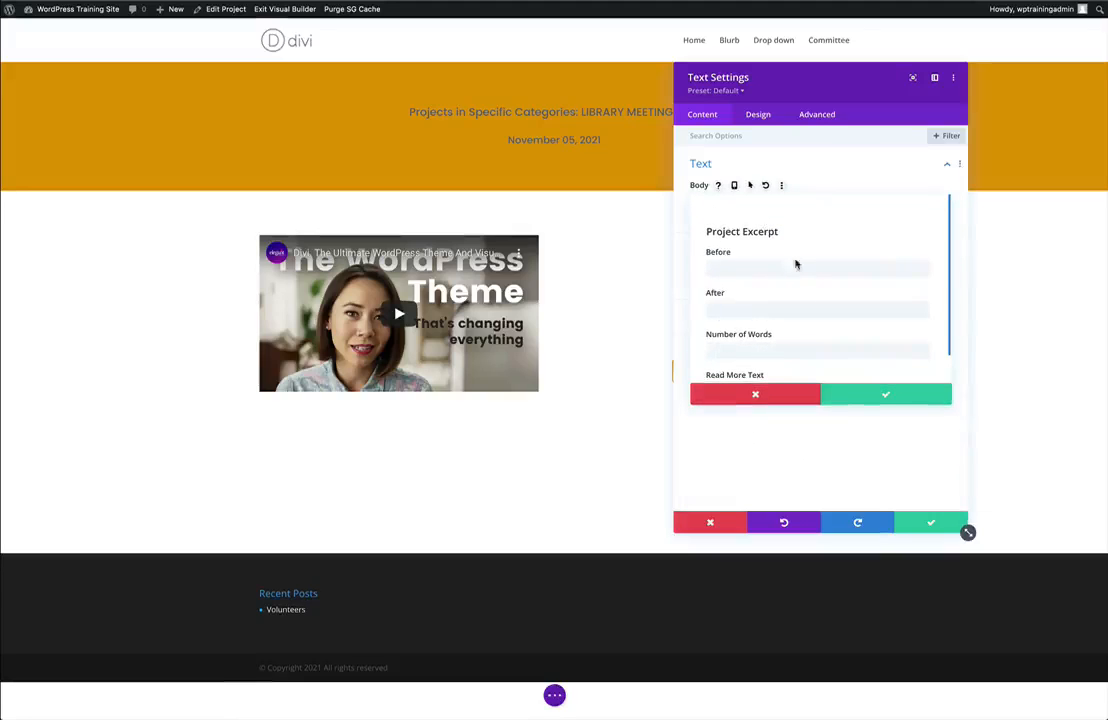
left_click(853, 396)
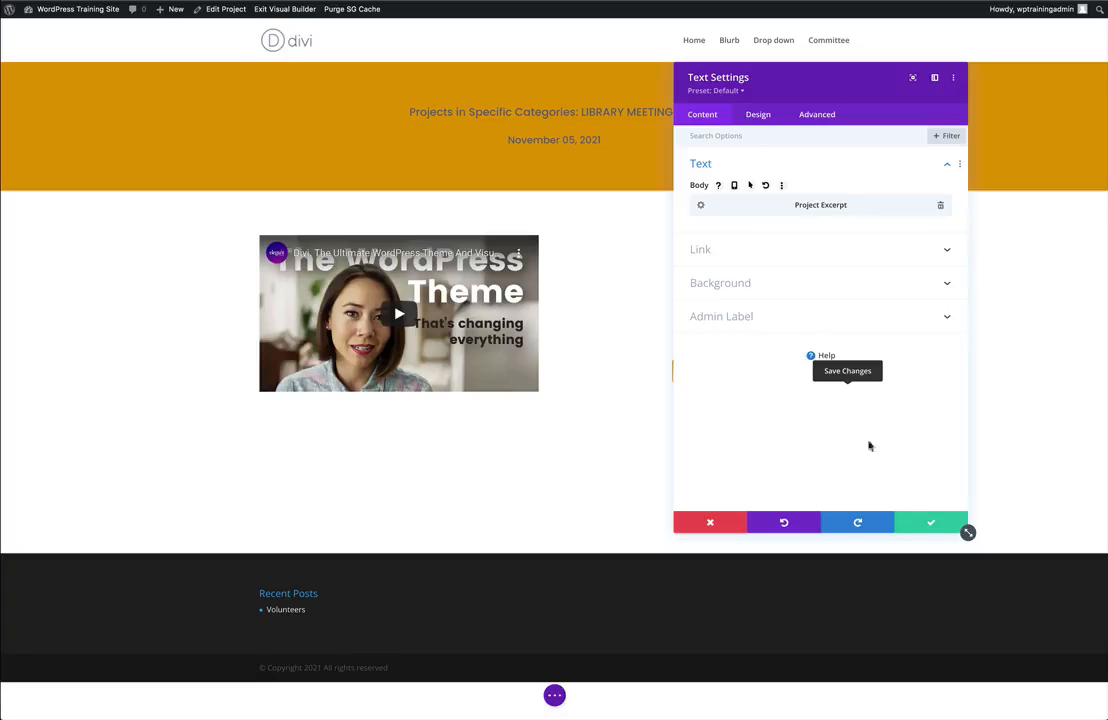
left_click(924, 522)
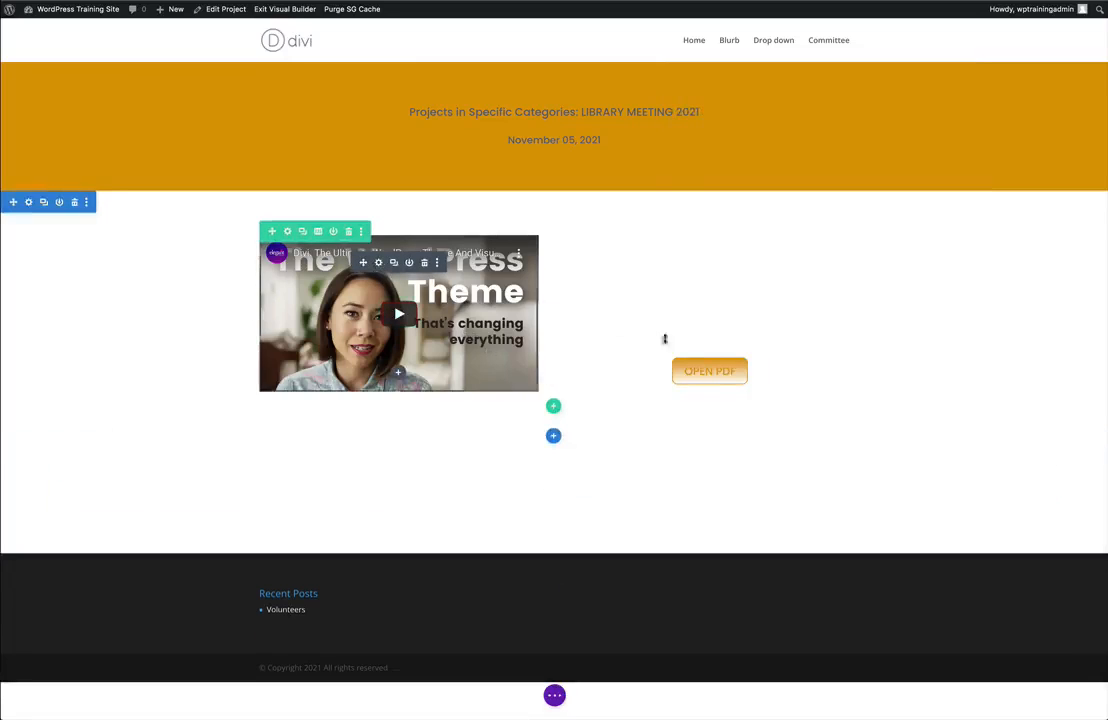
Clear the OPEN PDF button's link URL, reassign it to the Link to PDF dynamic field and save the button settings.
left_click(690, 364)
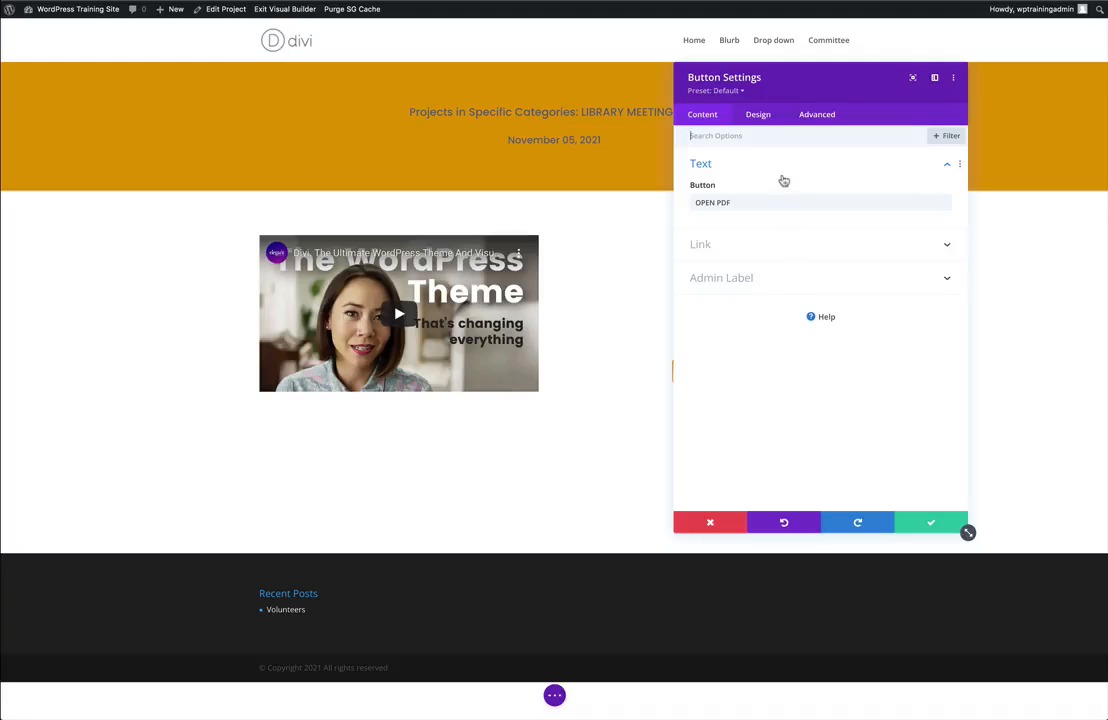
left_click(734, 245)
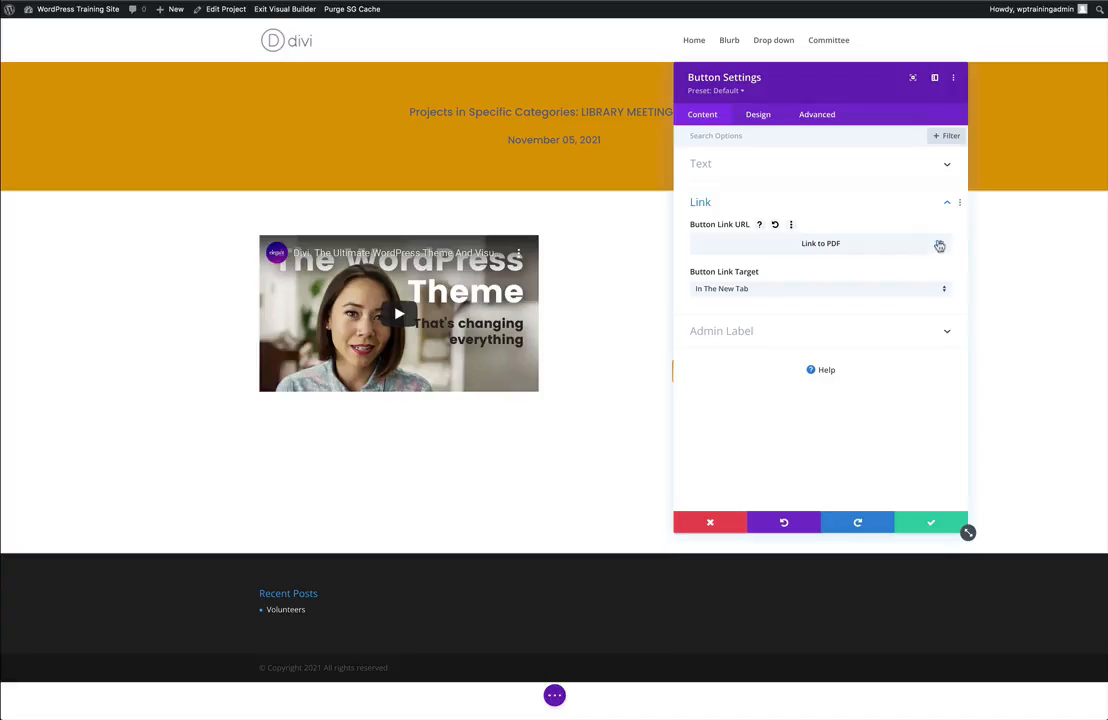
left_click(940, 245)
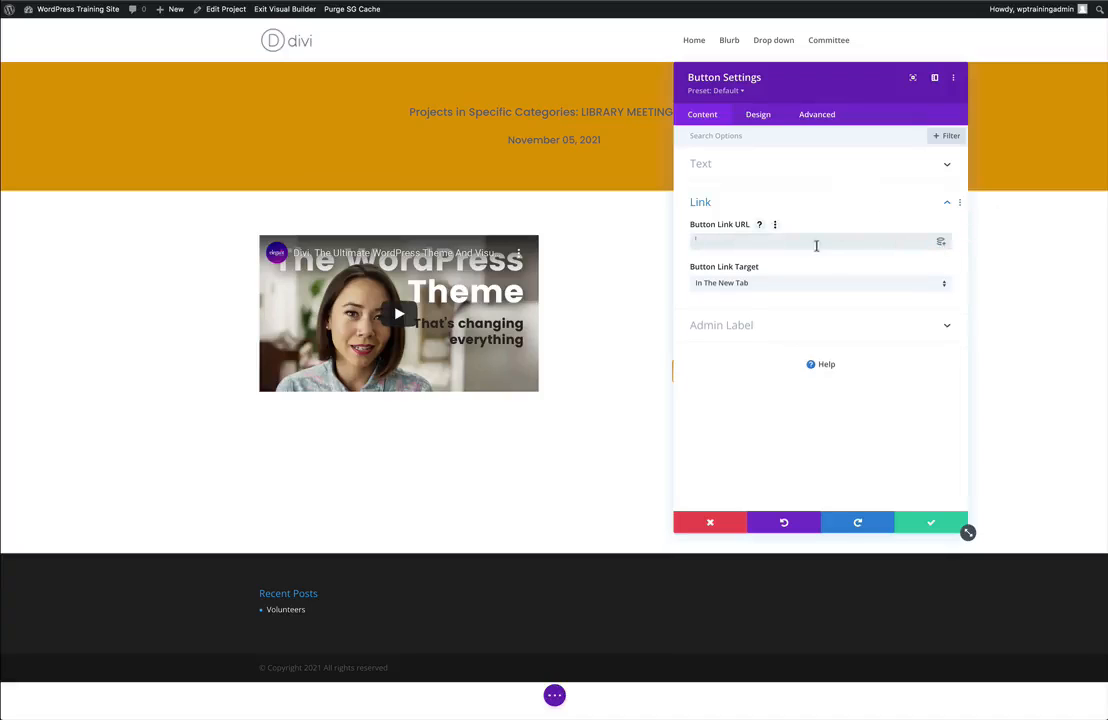
left_click(940, 243)
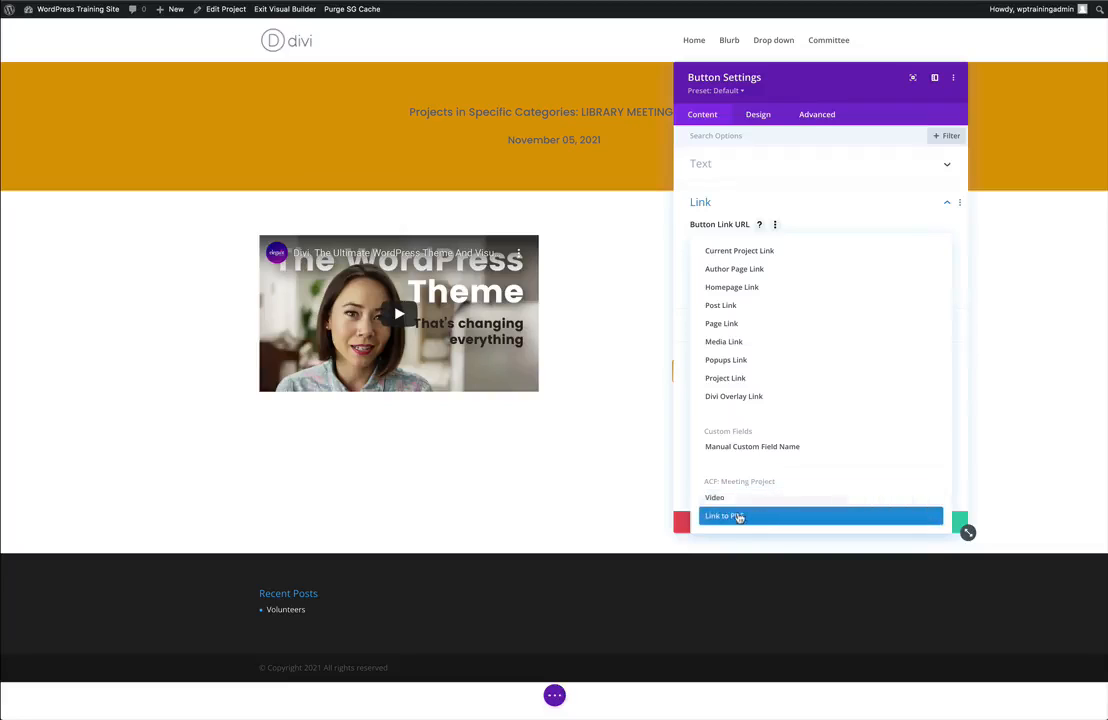
left_click(742, 516)
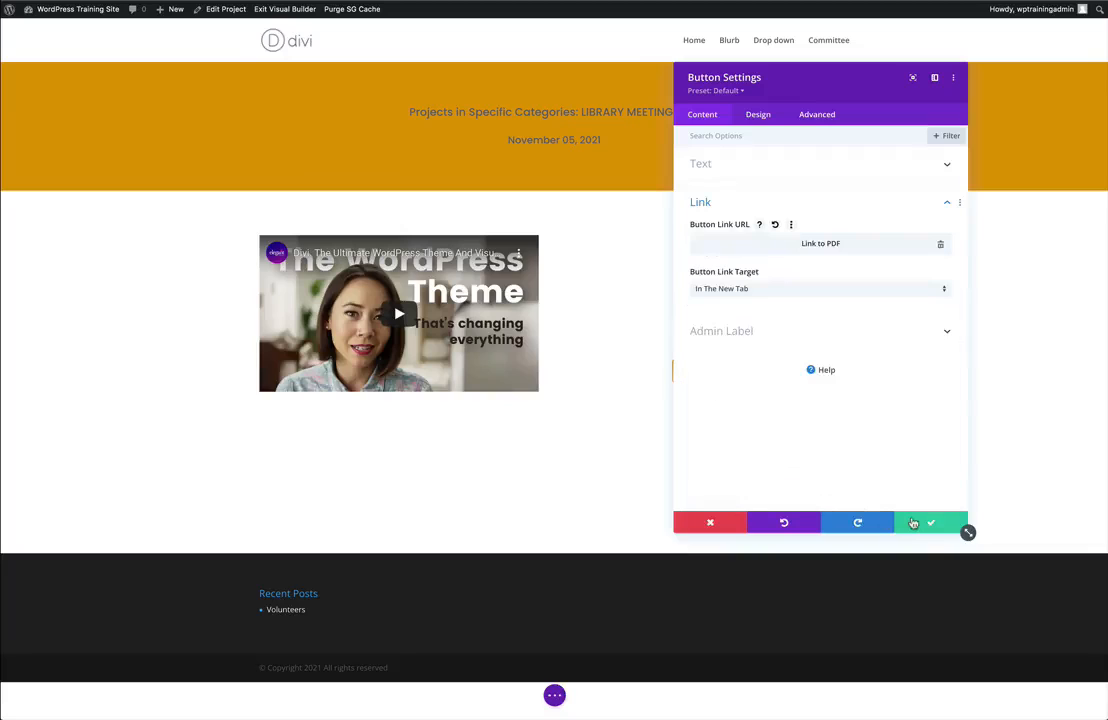
left_click(913, 523)
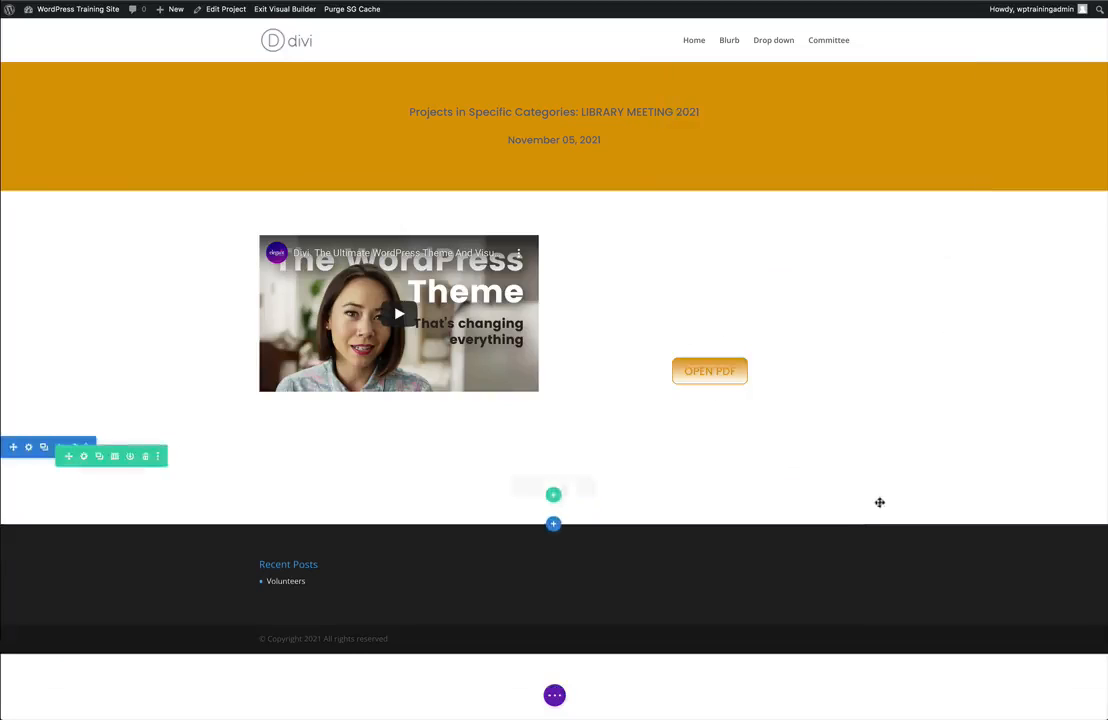
Open the video module's settings and remove its existing YouTube video.
mouse_move(424, 298)
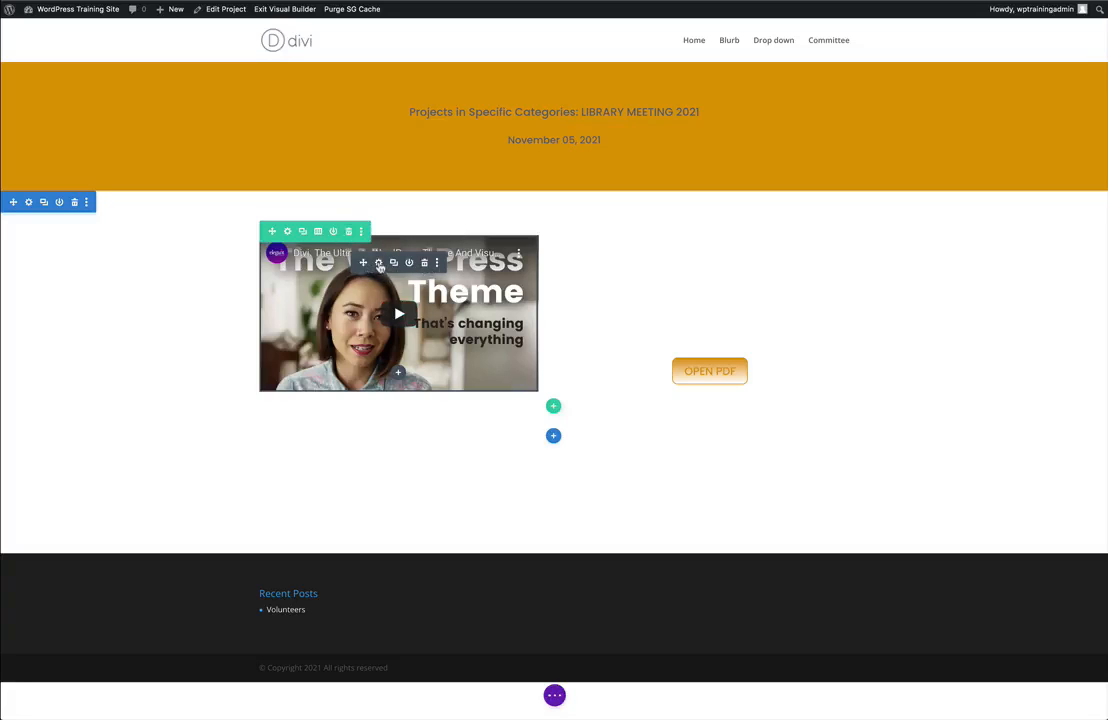
left_click(379, 263)
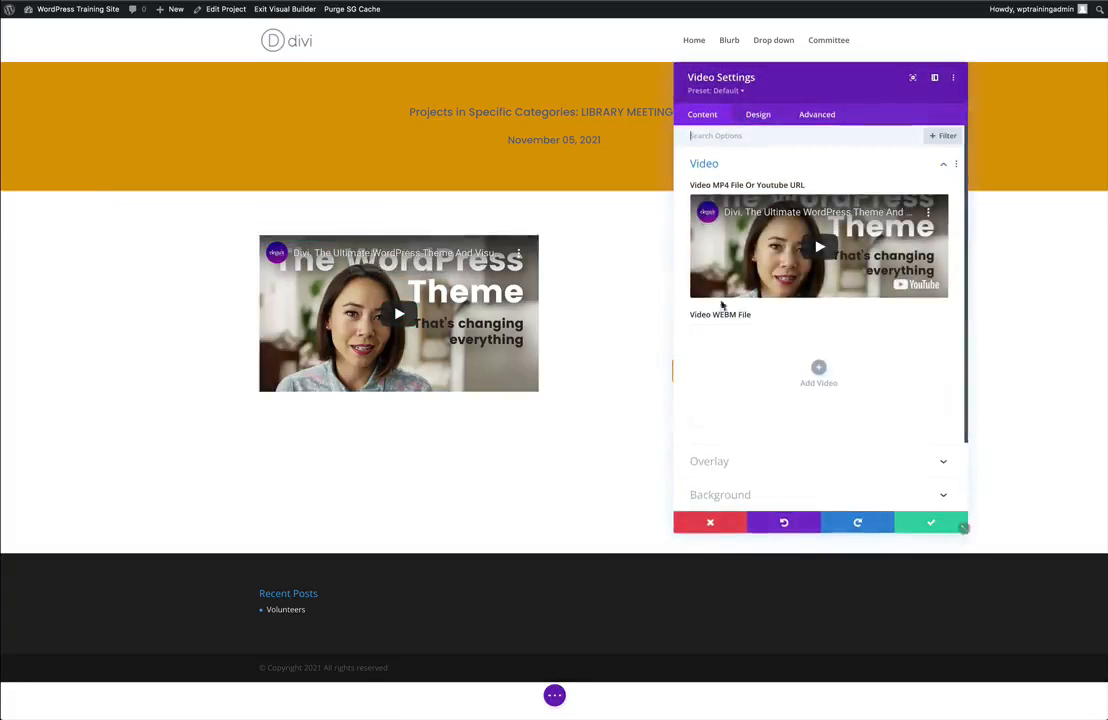
mouse_move(905, 222)
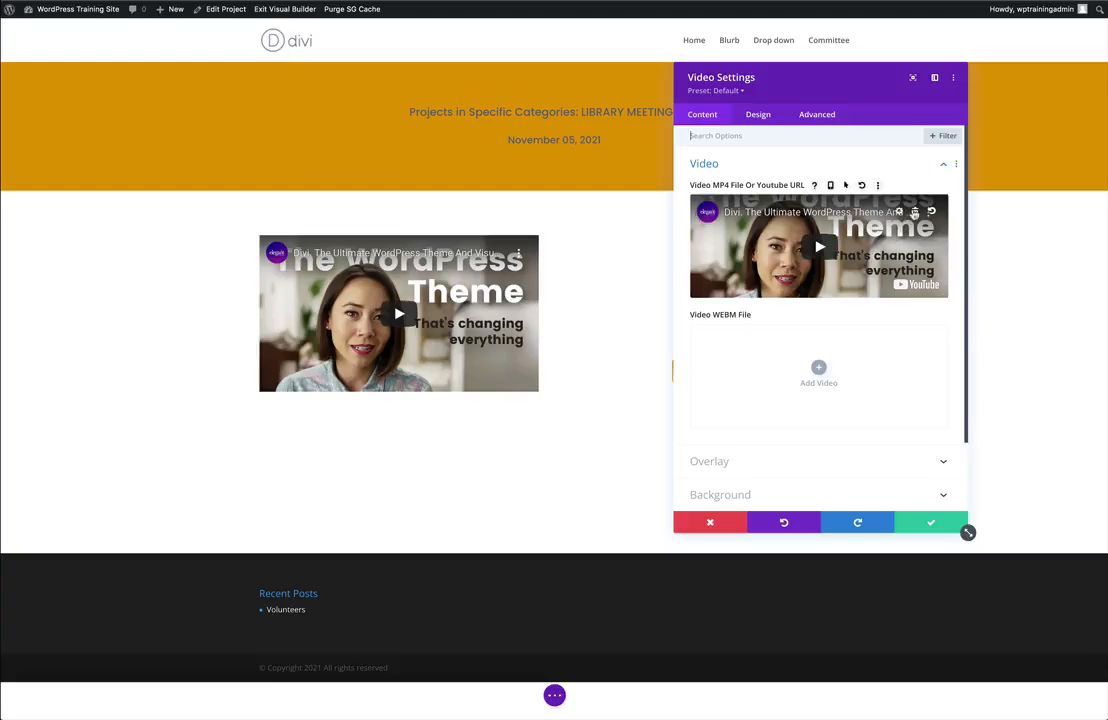
left_click(914, 213)
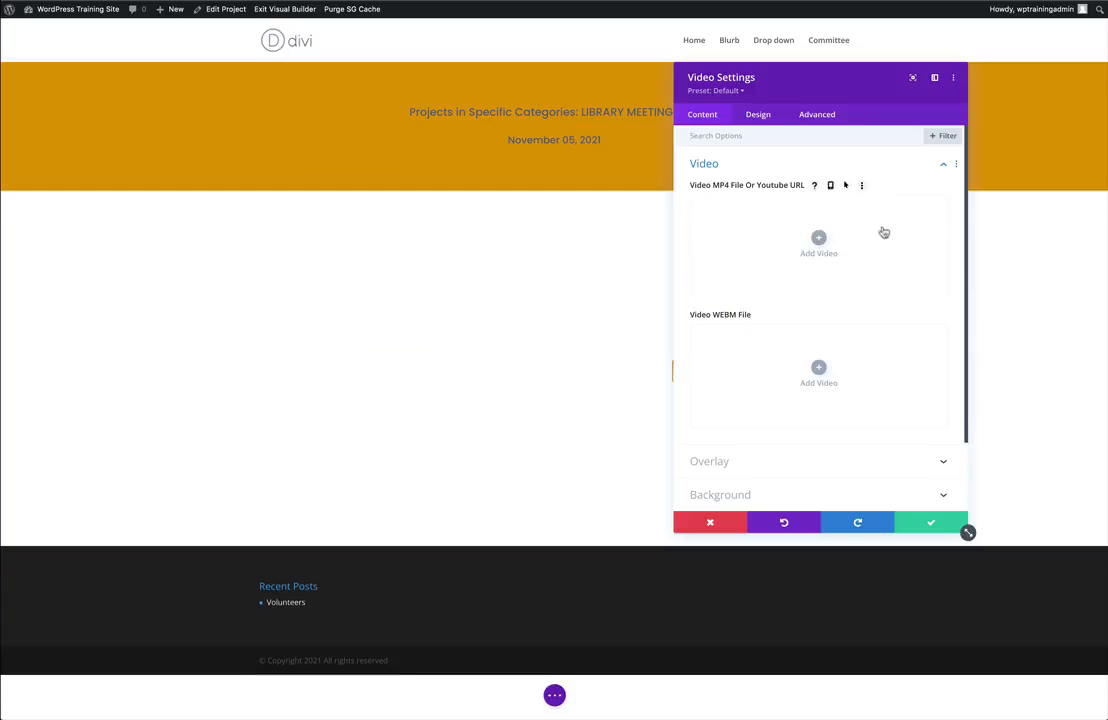
left_click(819, 240)
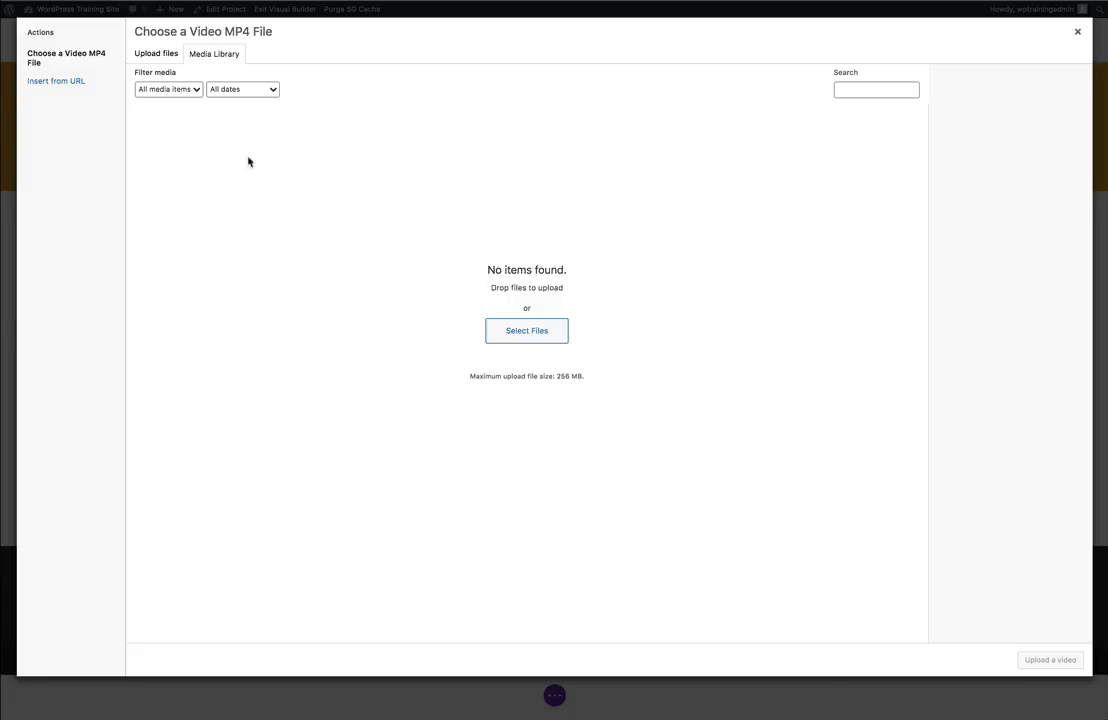
left_click(62, 83)
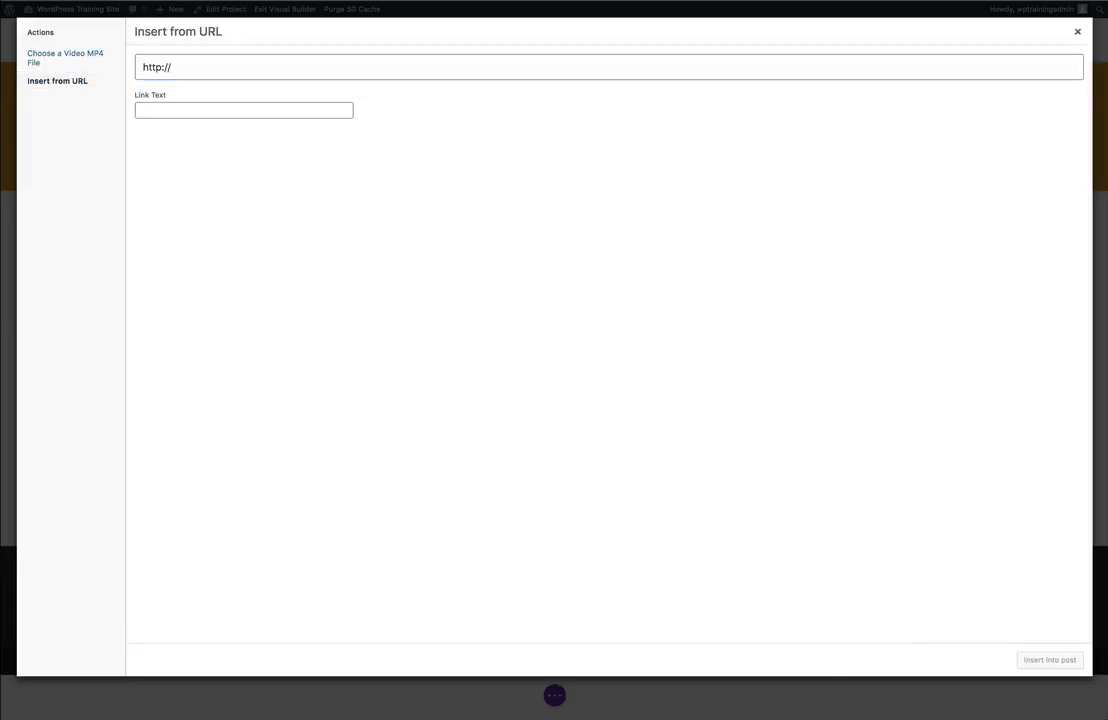
left_click(168, 66)
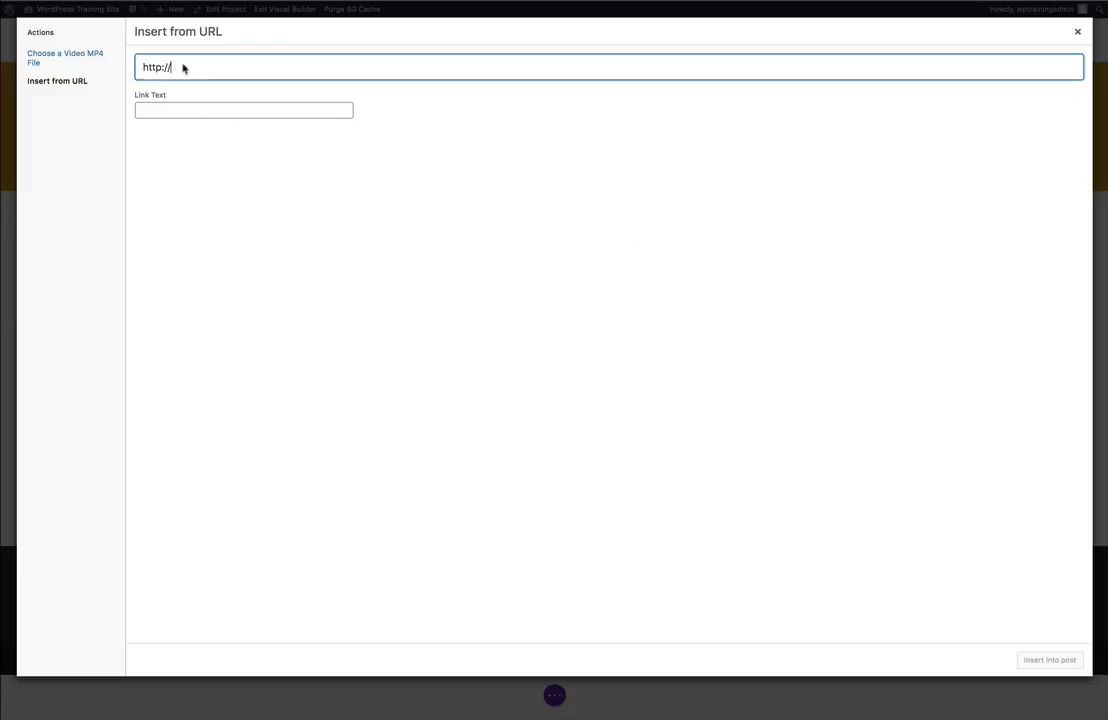
left_click_drag(188, 66, 136, 70)
right_click(161, 67)
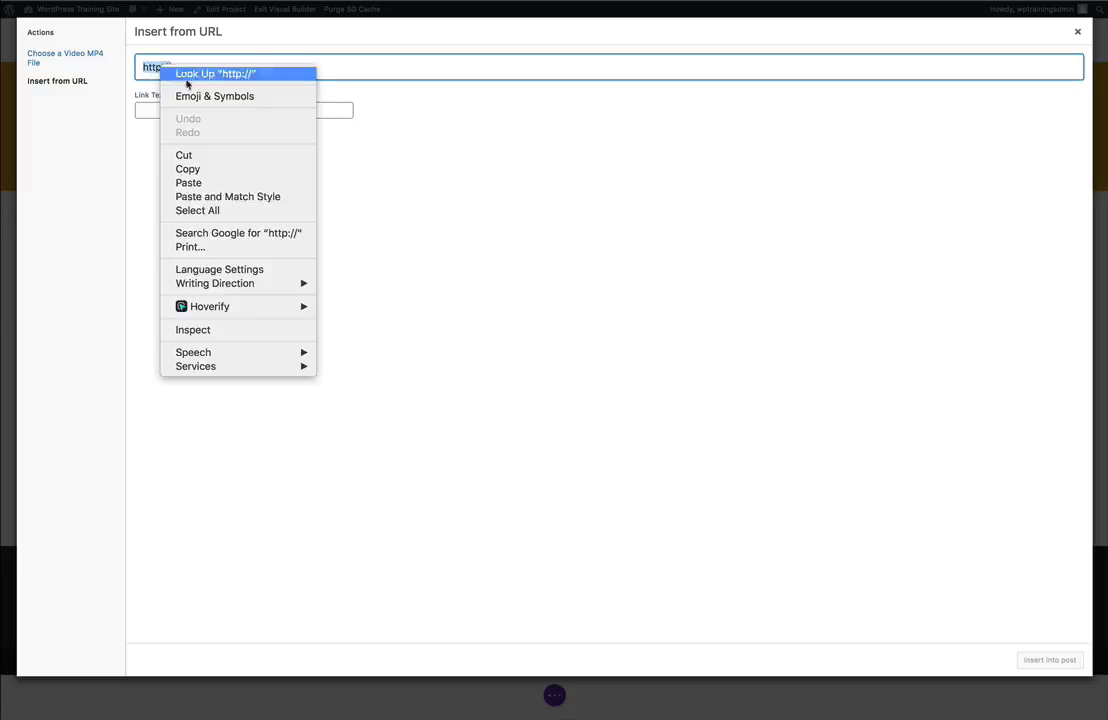
left_click(203, 183)
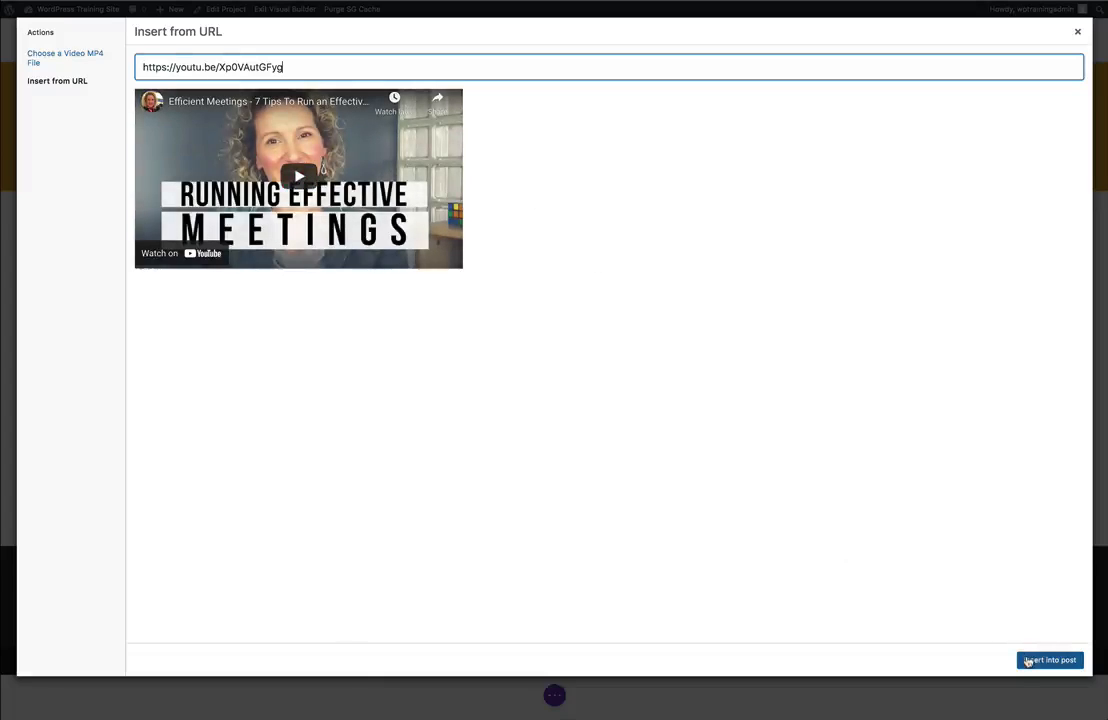
left_click(1028, 662)
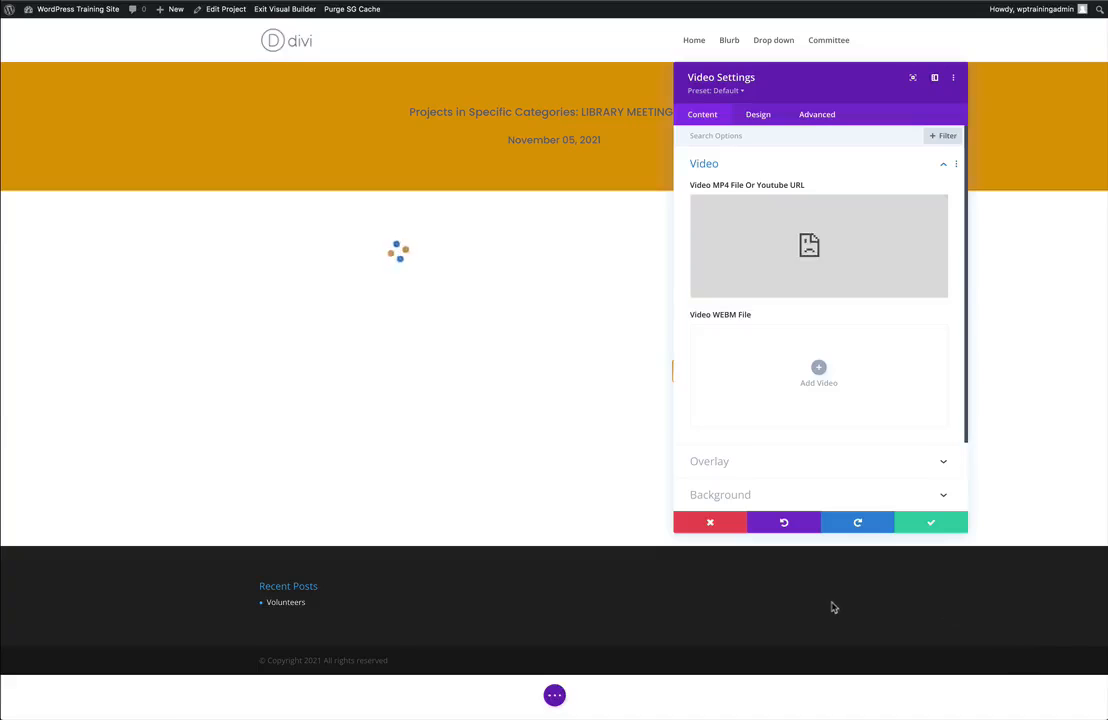
left_click(931, 522)
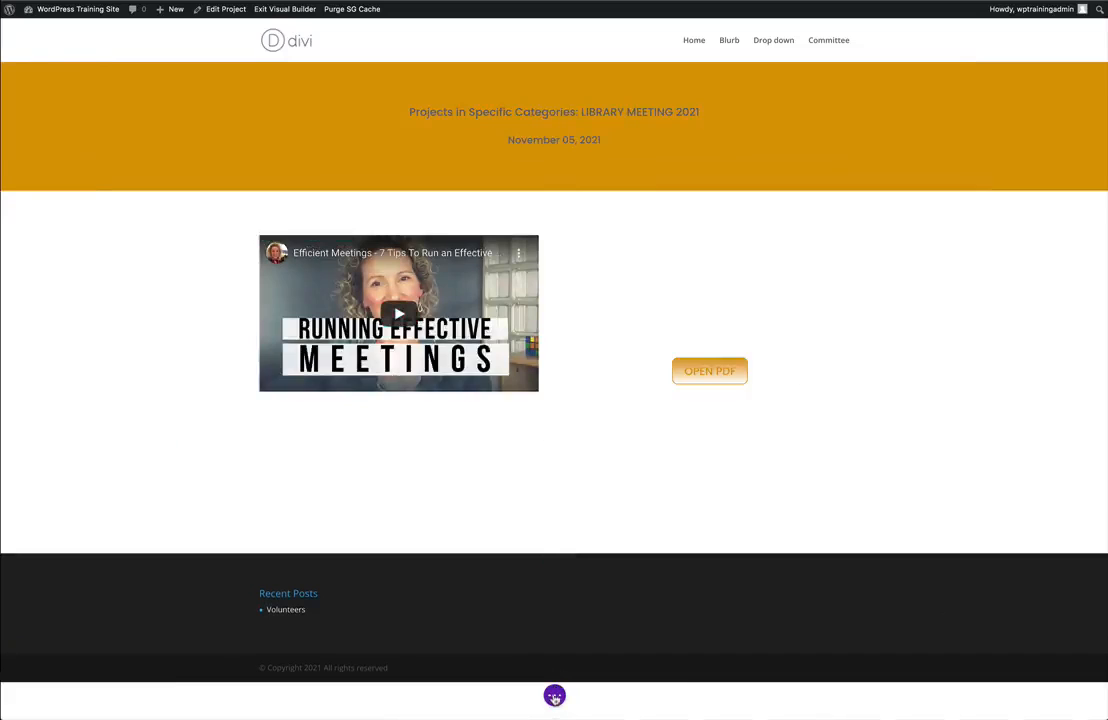
Save the library minutes project layout and exit the Visual Builder.
left_click(554, 697)
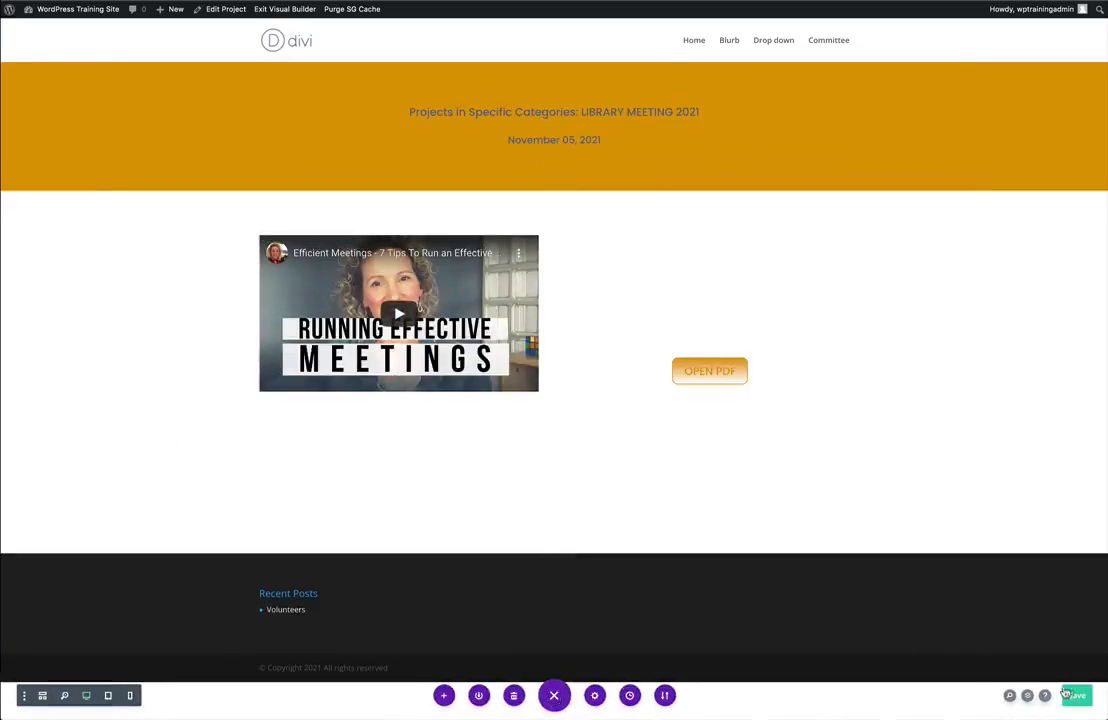
left_click(1068, 694)
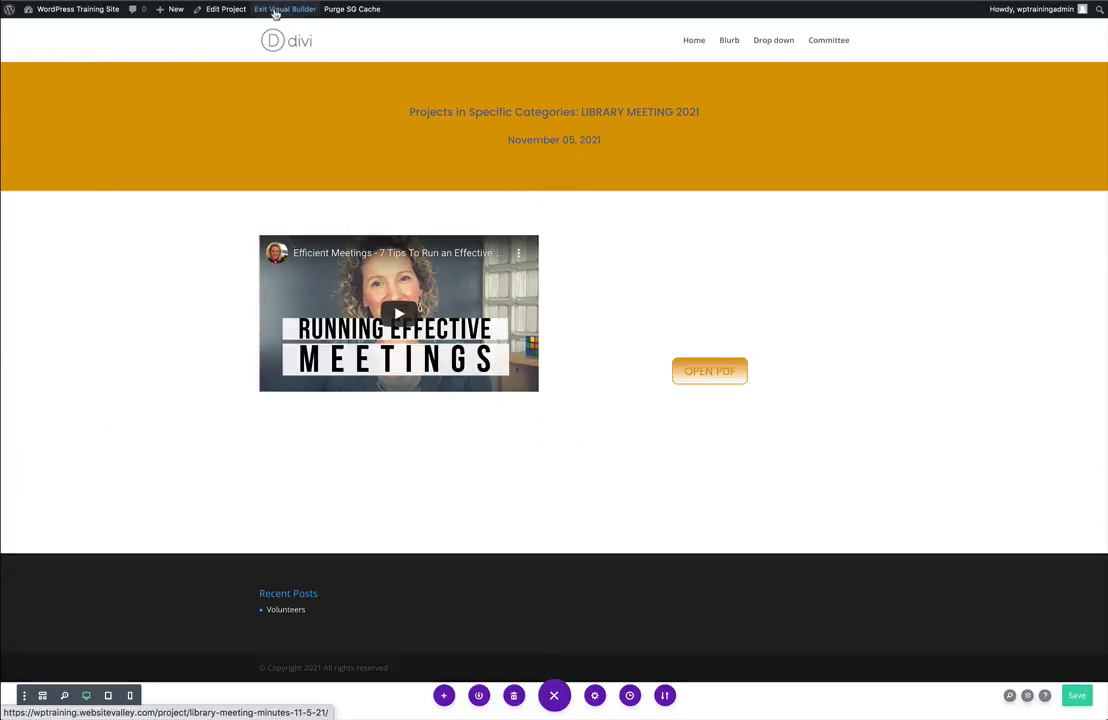
left_click(276, 12)
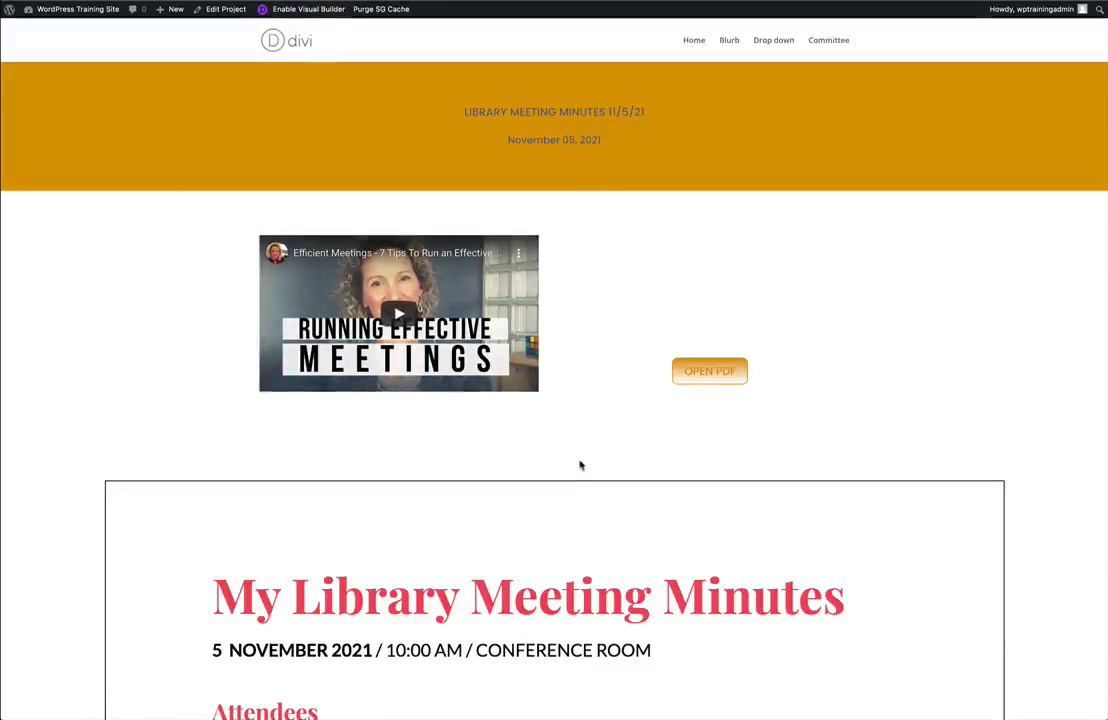
Review the published project's embedded minutes and open the linked PDF to check the OPEN PDF button.
scroll(580, 465, "down", 5)
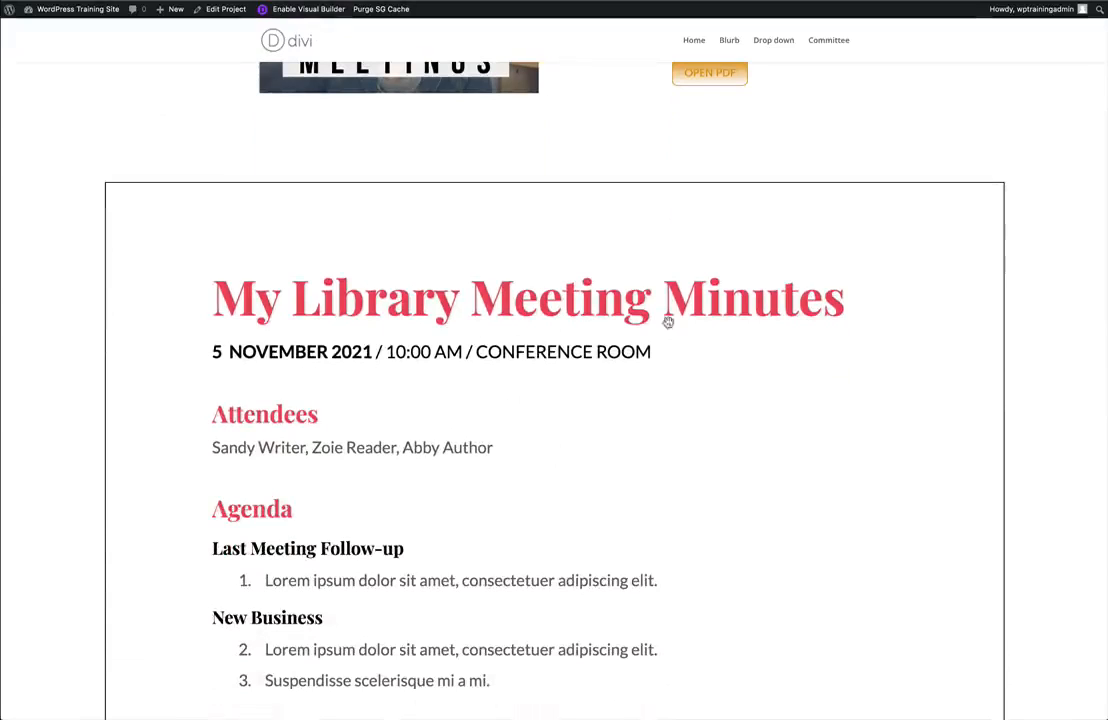
scroll(601, 440, "up", 4)
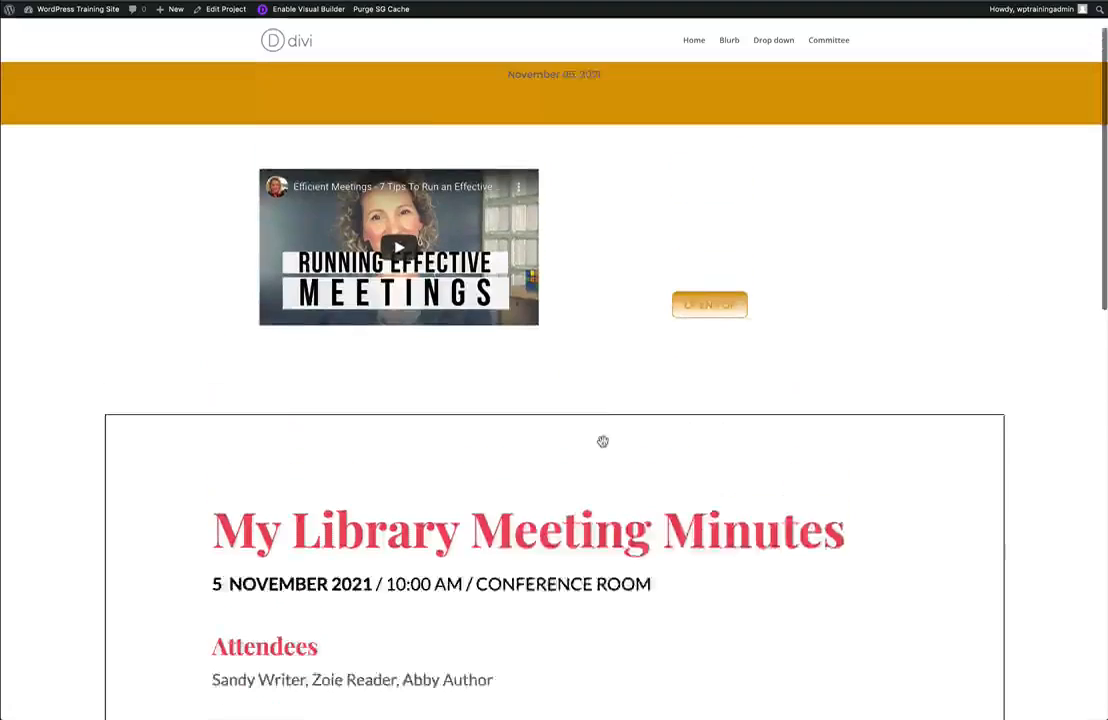
scroll(603, 441, "up", 1)
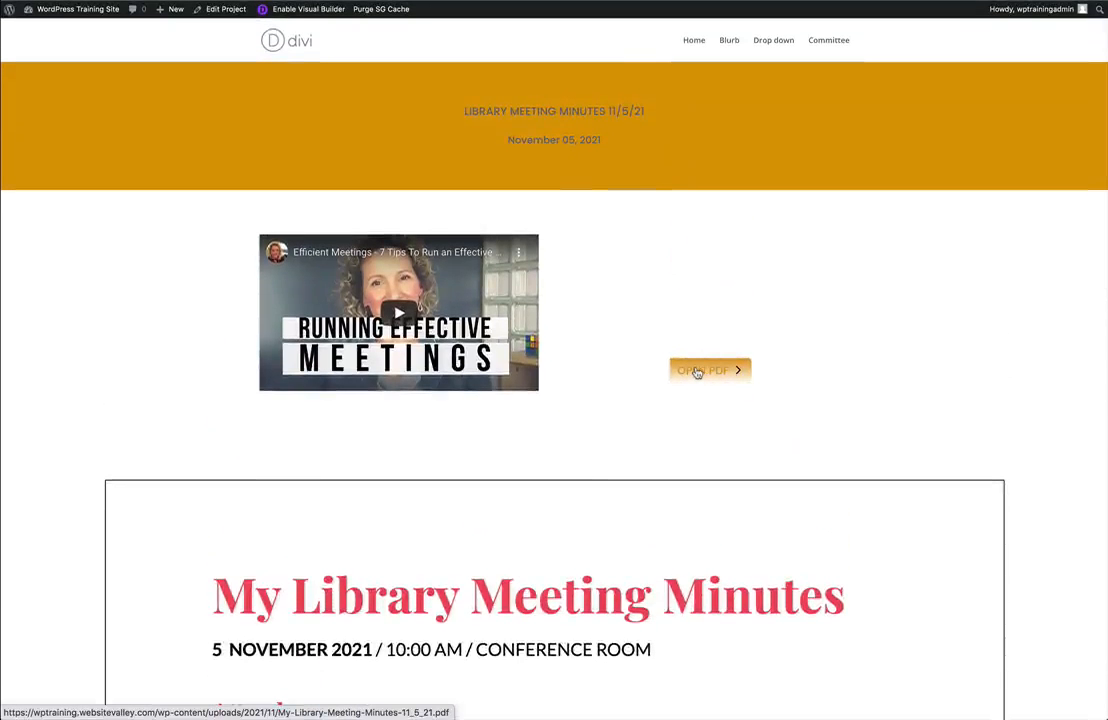
left_click(703, 371)
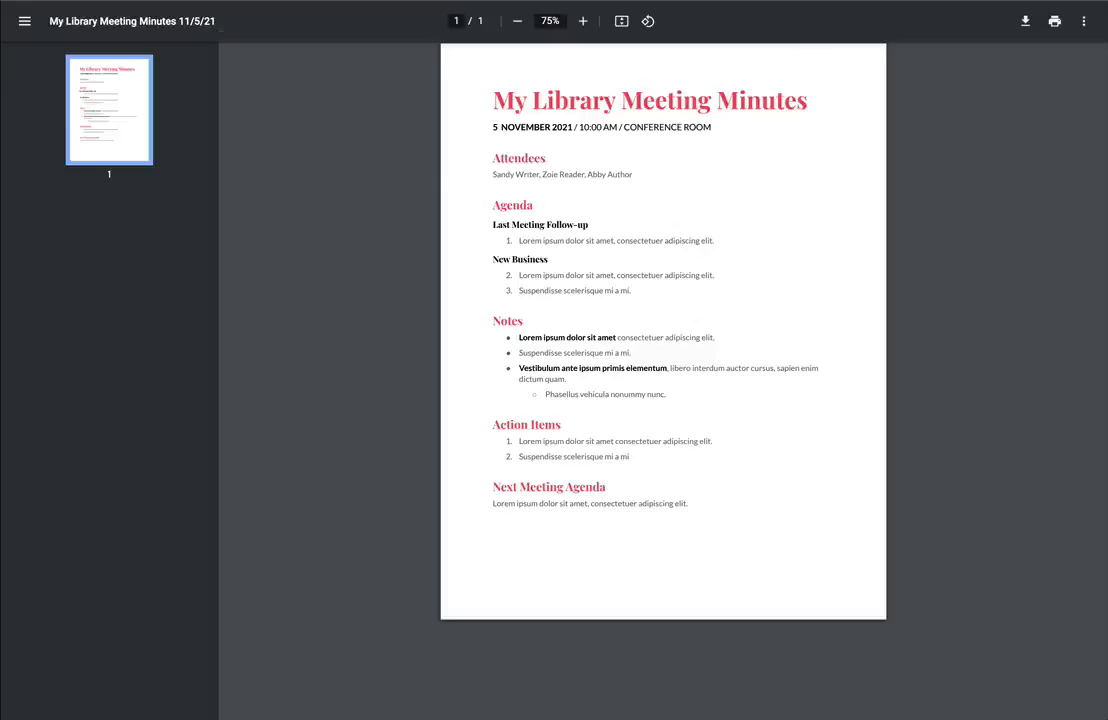
Filter the Committee page's documents by LIBRARY MEETING 2021 and open LIBRARY MEETING MINUTES 11/5/21.
left_click(744, 1)
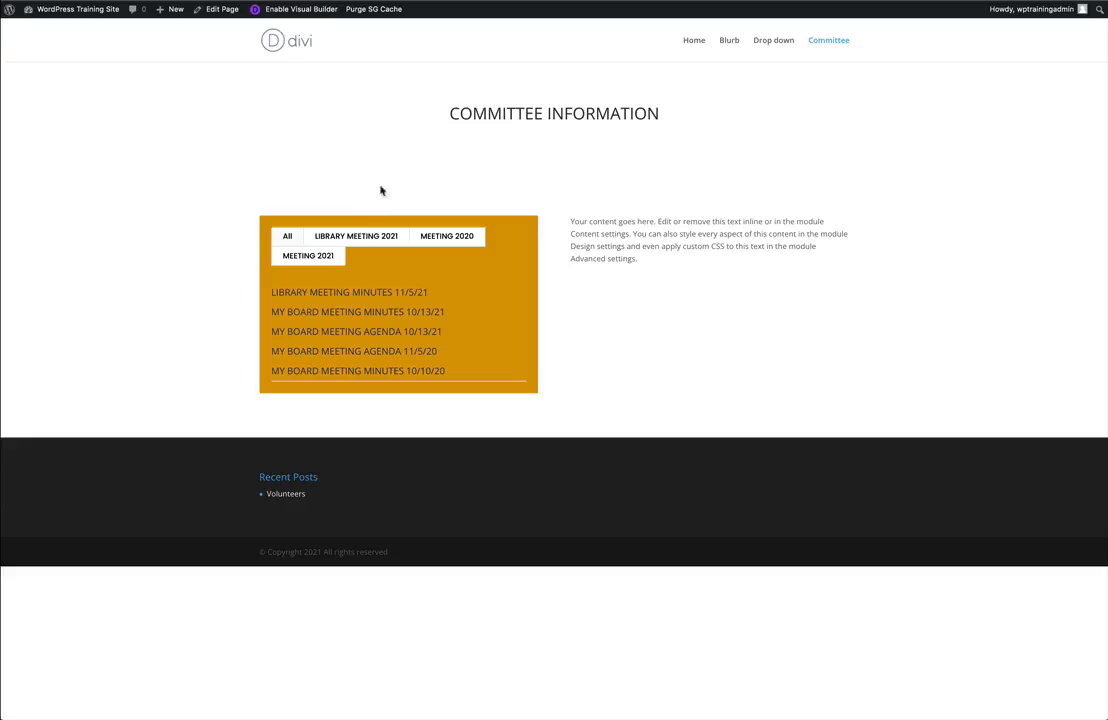
left_click(367, 237)
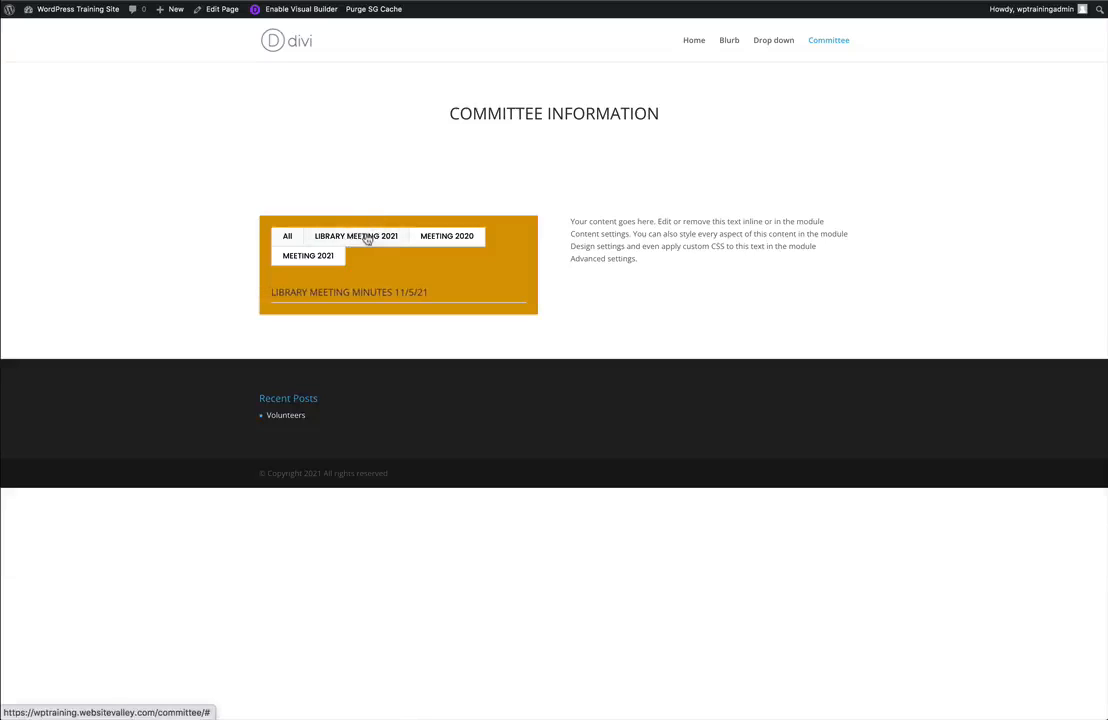
left_click(357, 294)
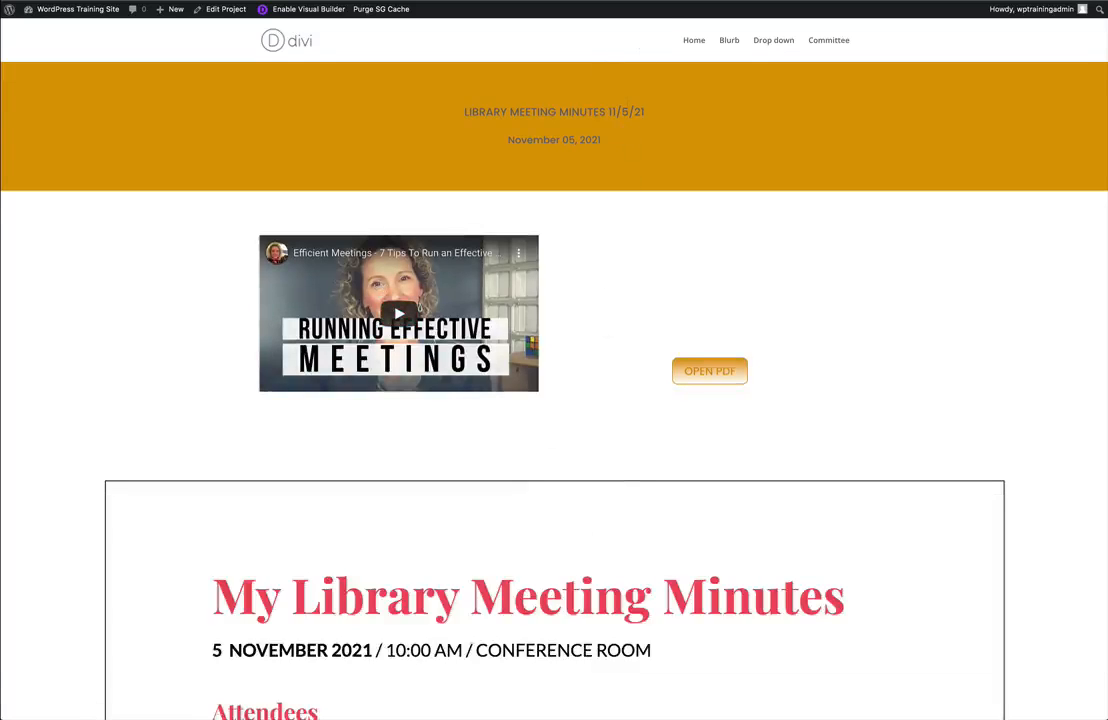
Switch to the WordPress admin dashboard.
left_click(150, 1)
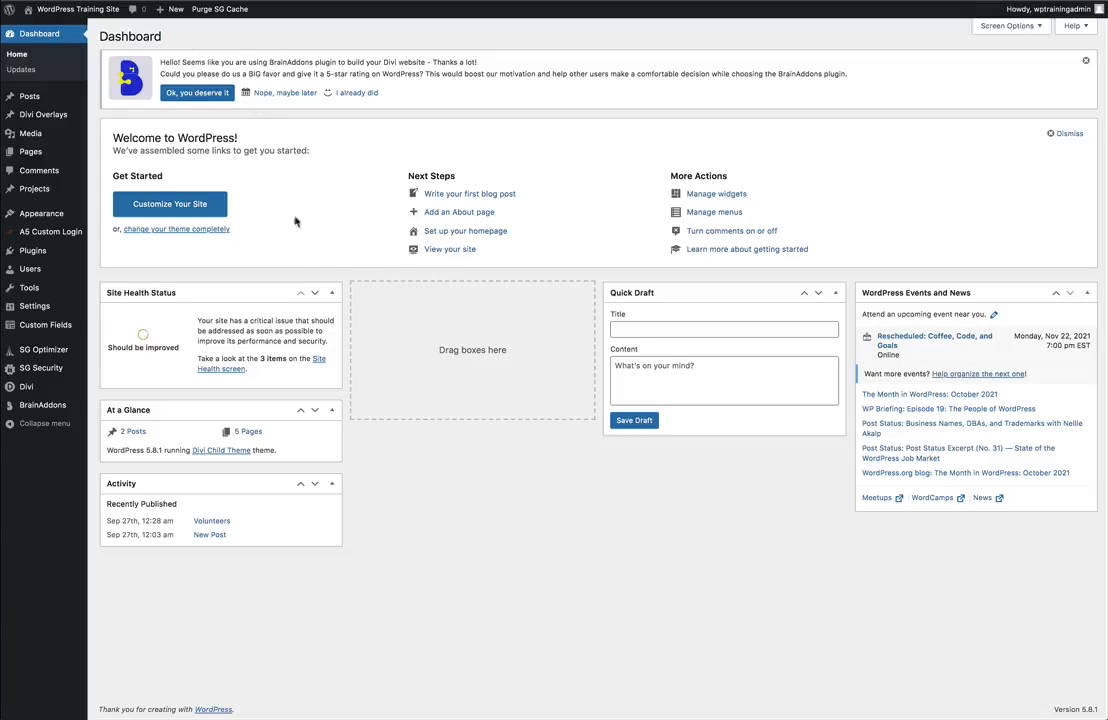